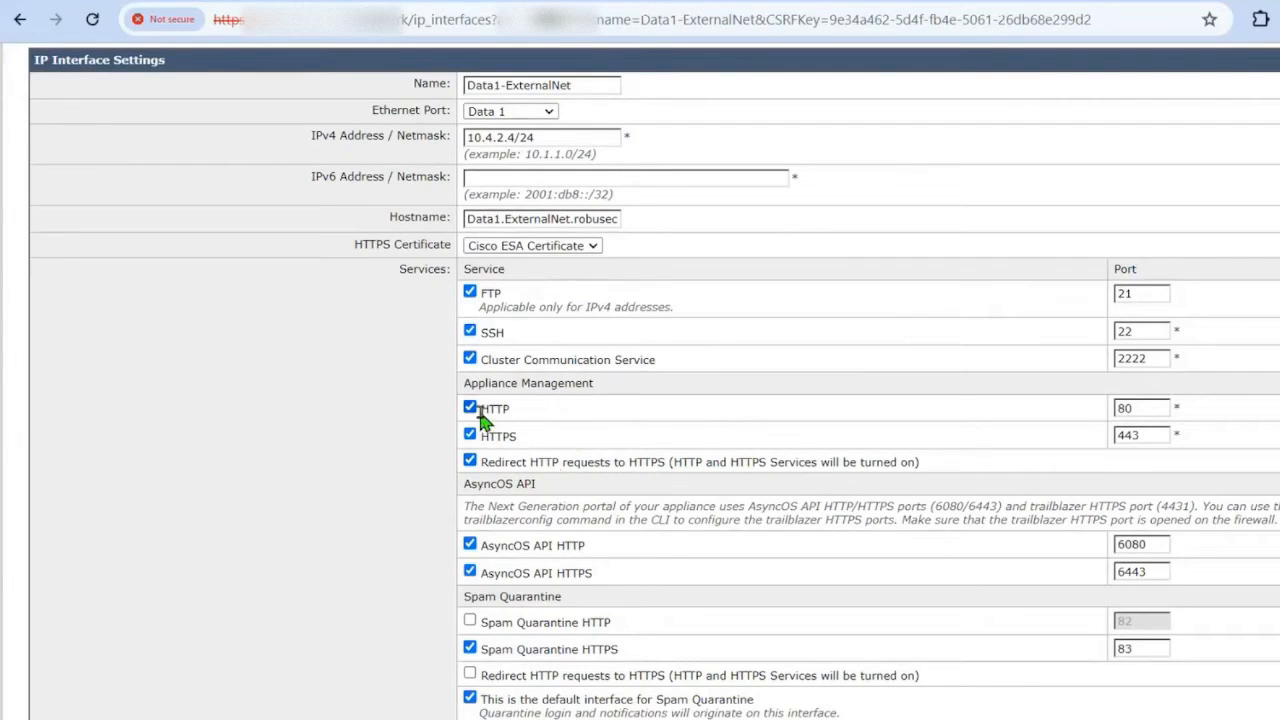
Disable the HTTP appliance management service on the Data1-ExternalNet IP interface, submit it and commit the changes.
left_click(478, 412)
scroll(660, 365, "down", 3)
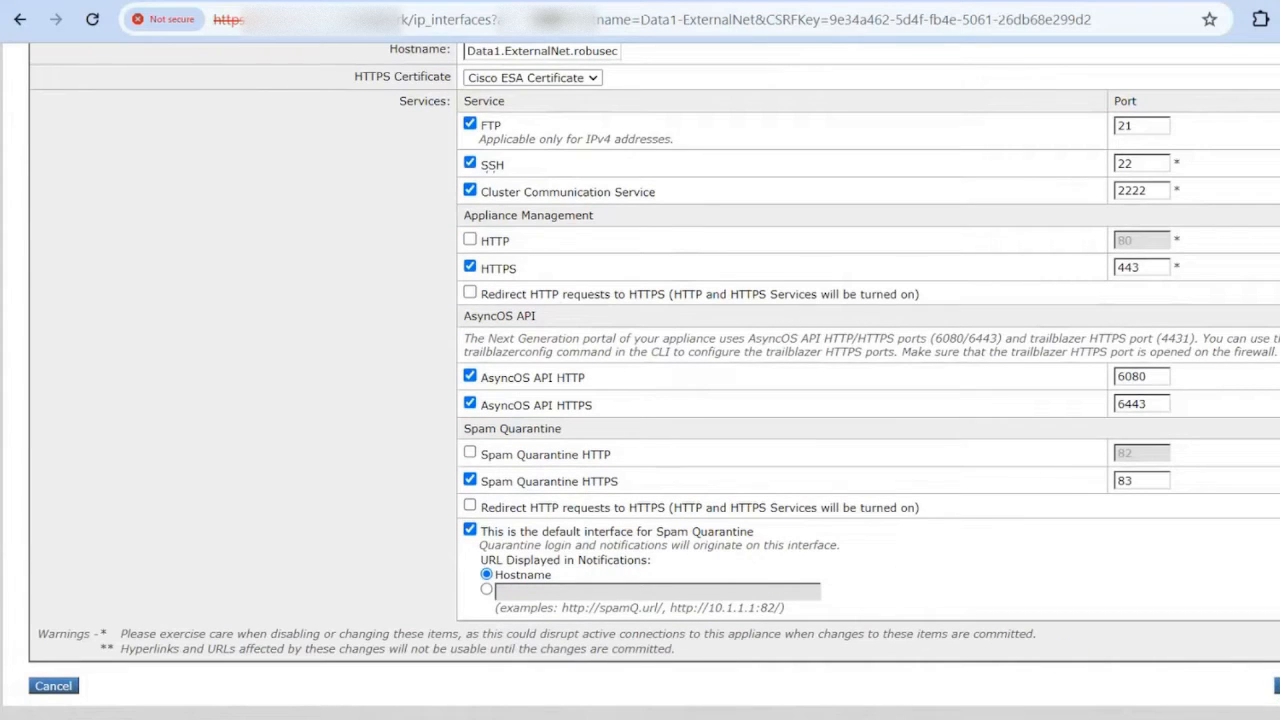
left_click(1278, 686)
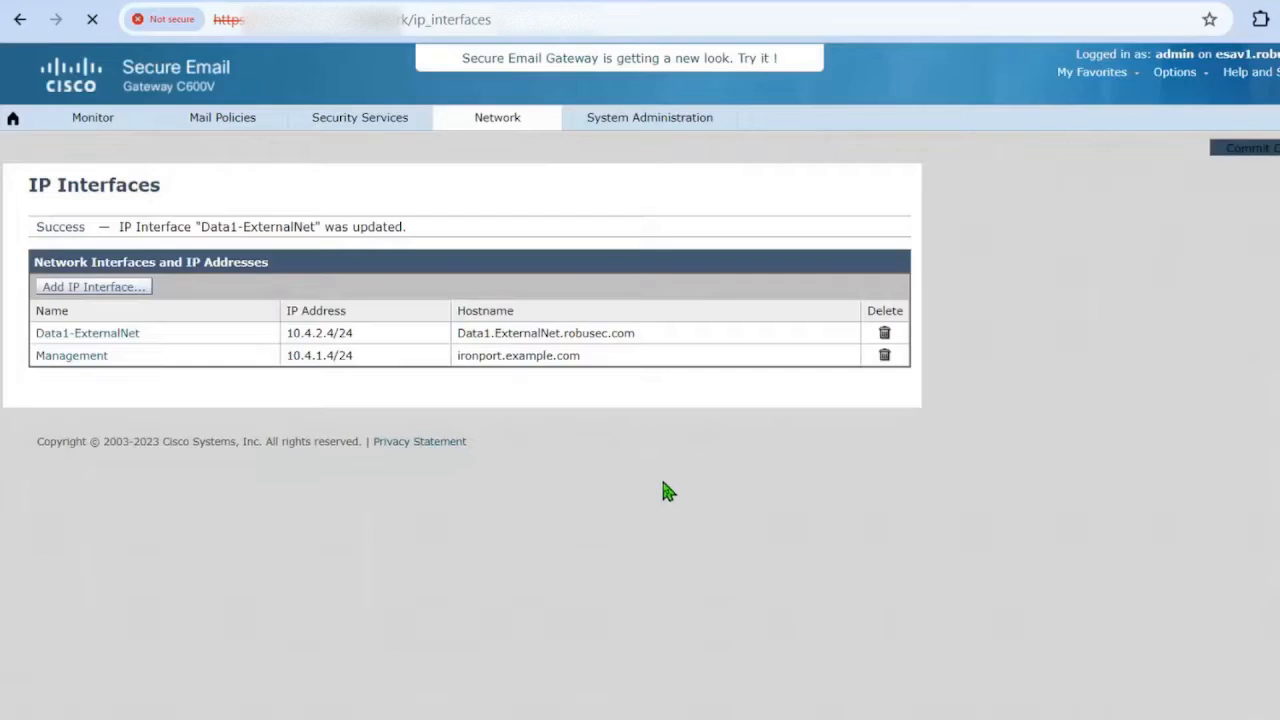
left_click(1238, 150)
left_click(512, 323)
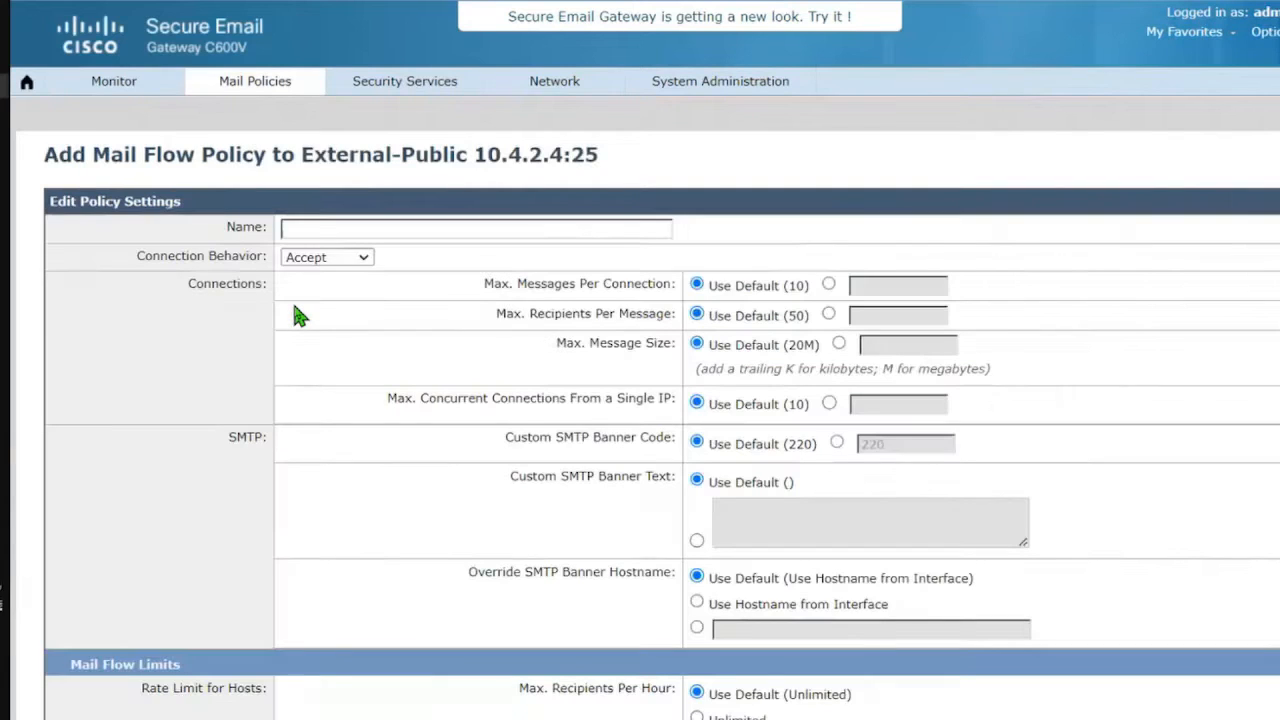
Set the new External-Public mail flow policy's connection behavior to Relay and name the policy RELAYED.
left_click(323, 258)
left_click(323, 290)
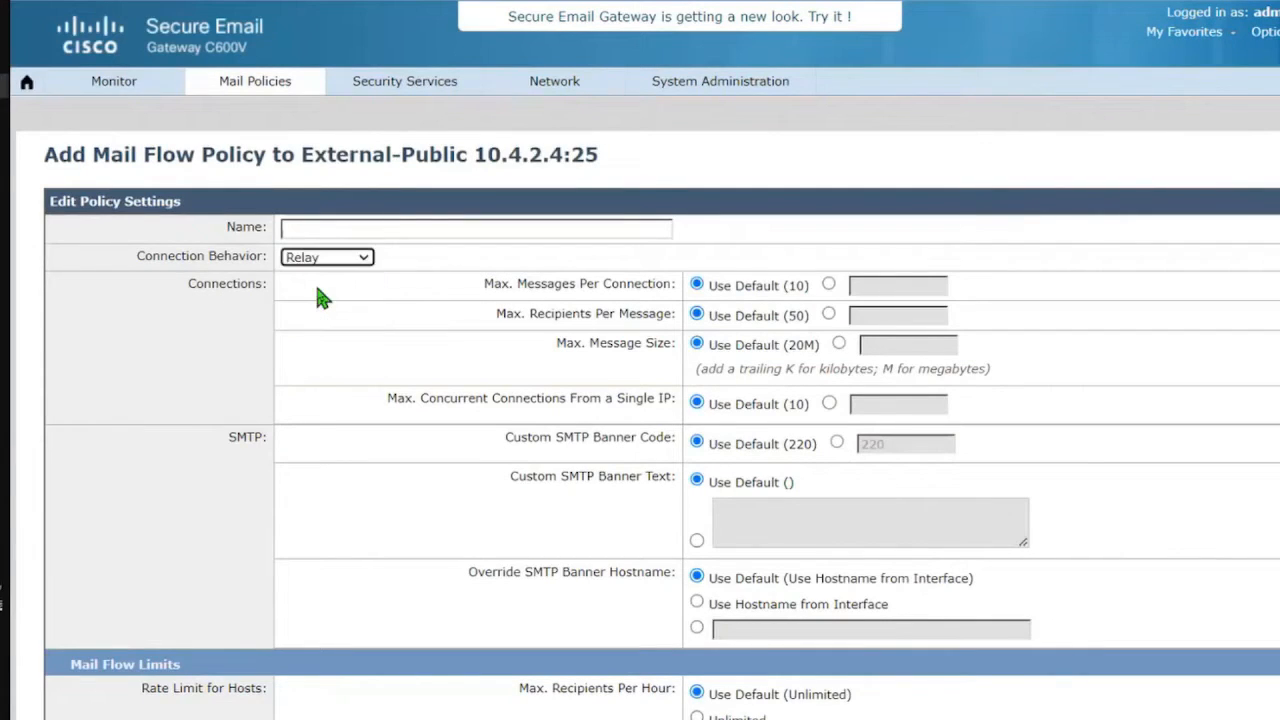
left_click(312, 230)
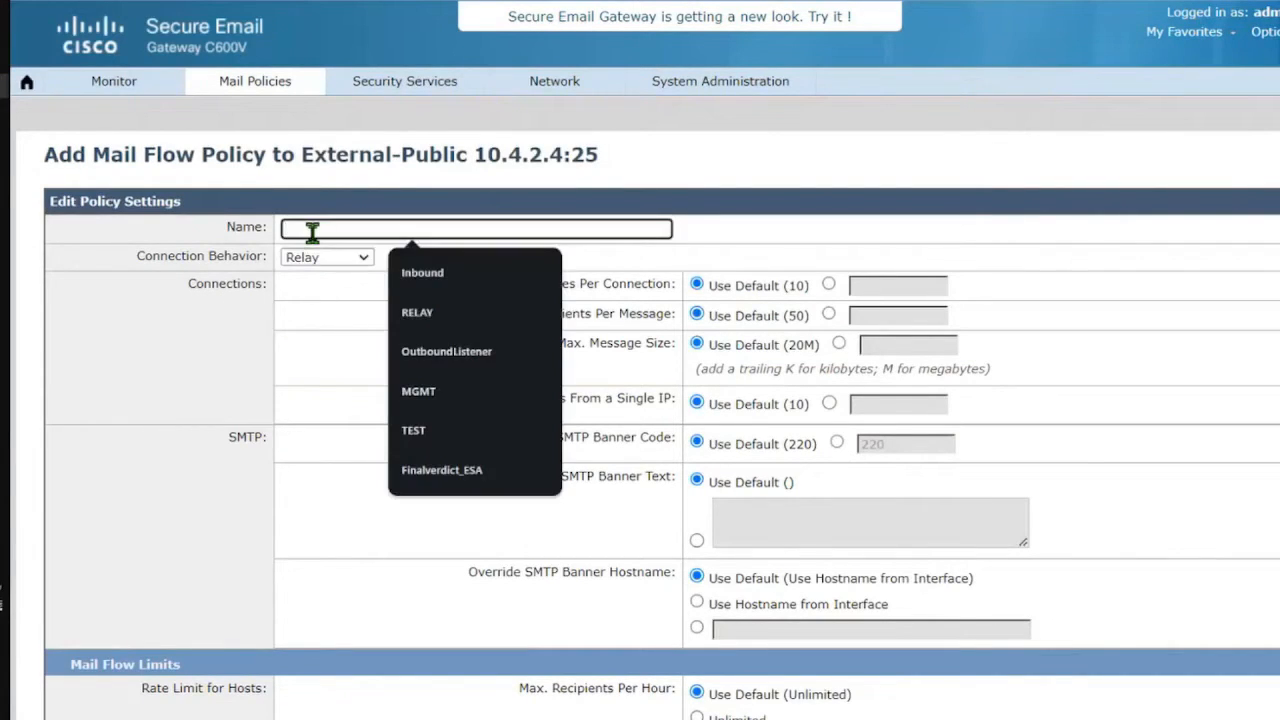
type("REL")
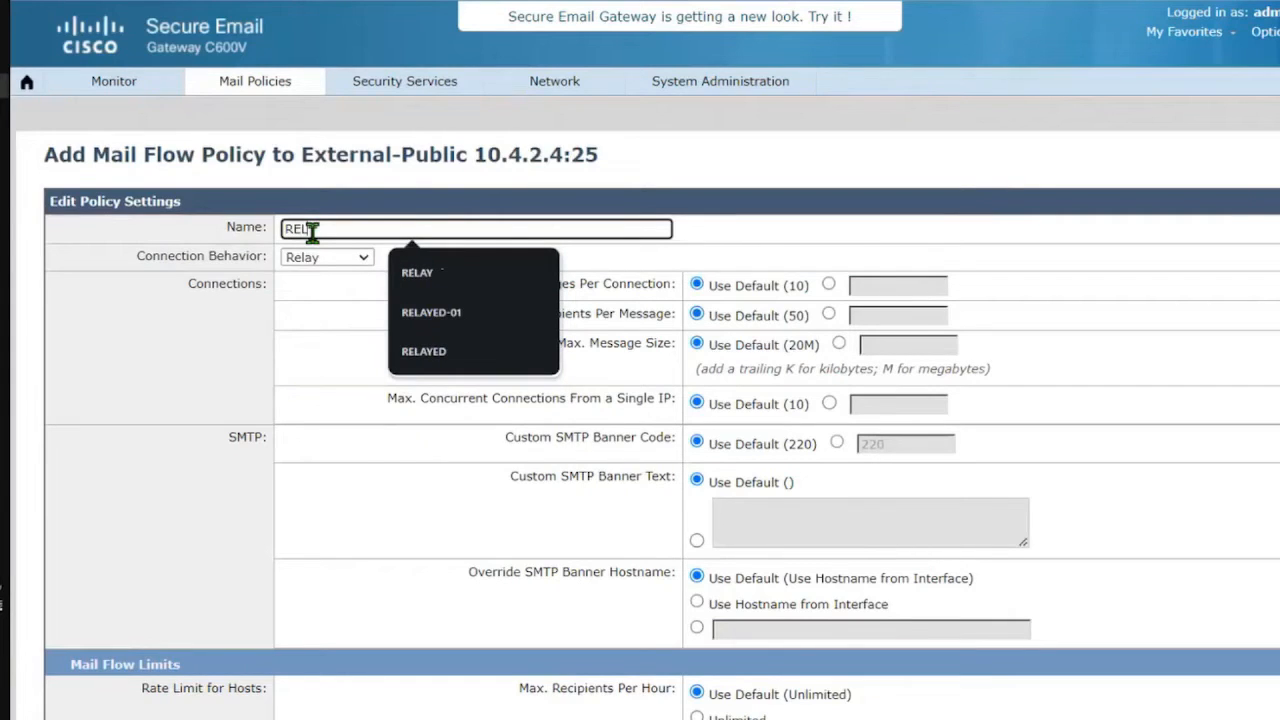
type("AYED")
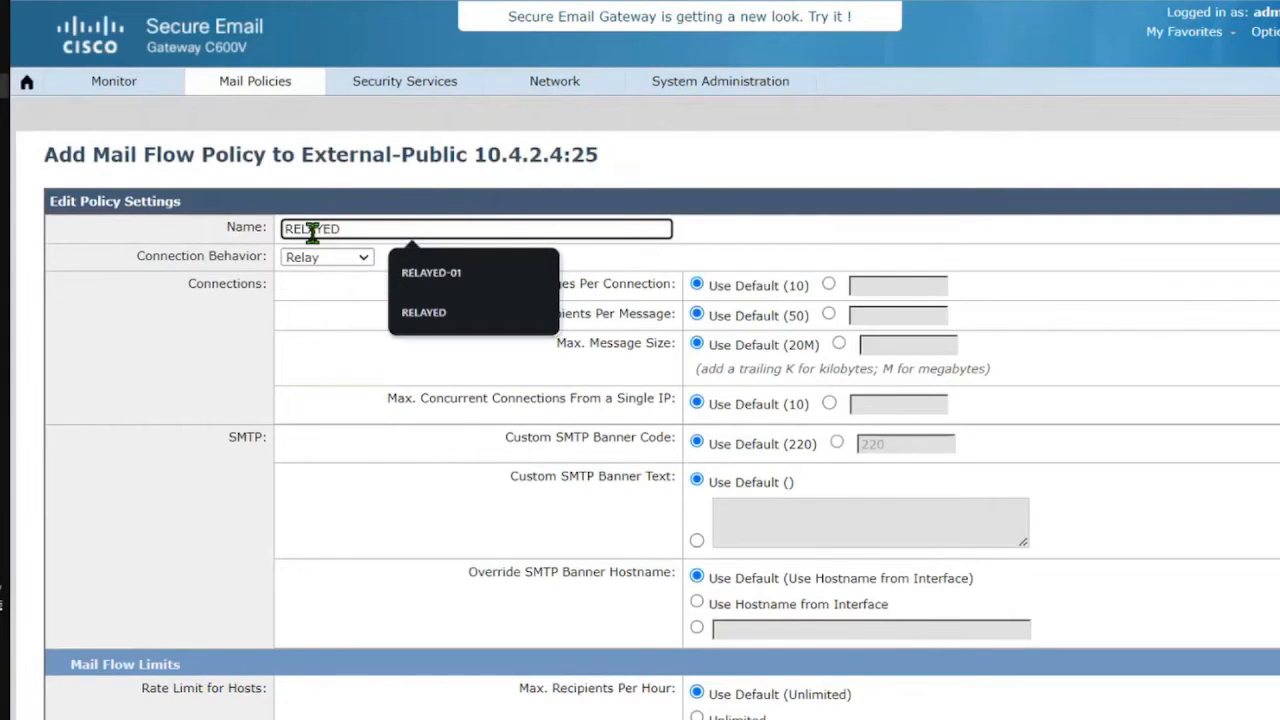
left_click(423, 311)
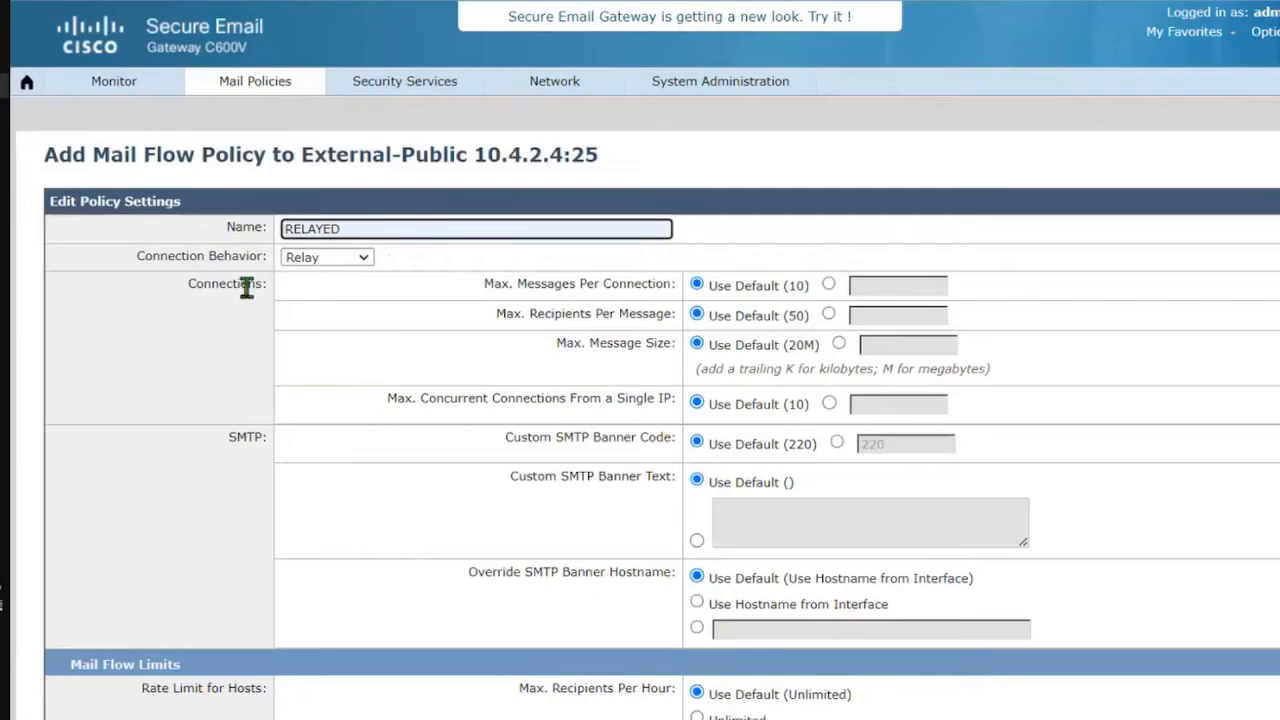
left_click(204, 314)
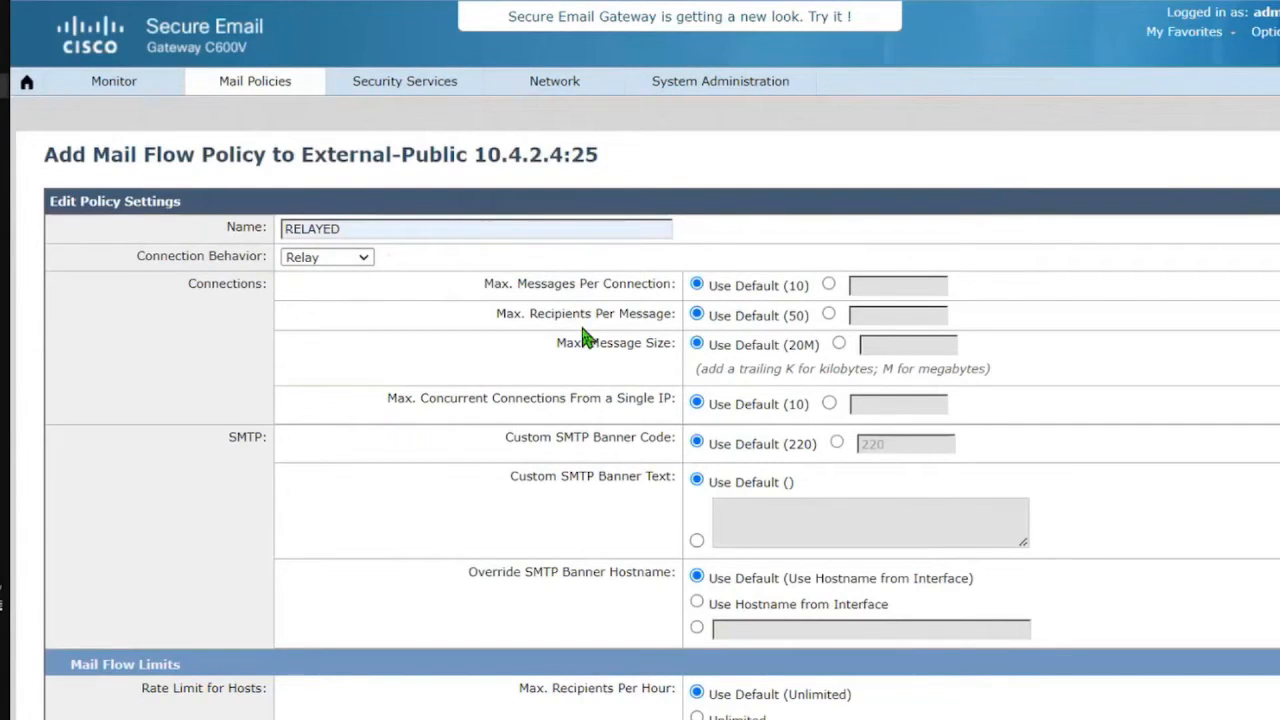
Turn on DKIM verification with the DEFAULT profile in the mail flow policy, and submit and commit the policy.
scroll(380, 300, "down", 12)
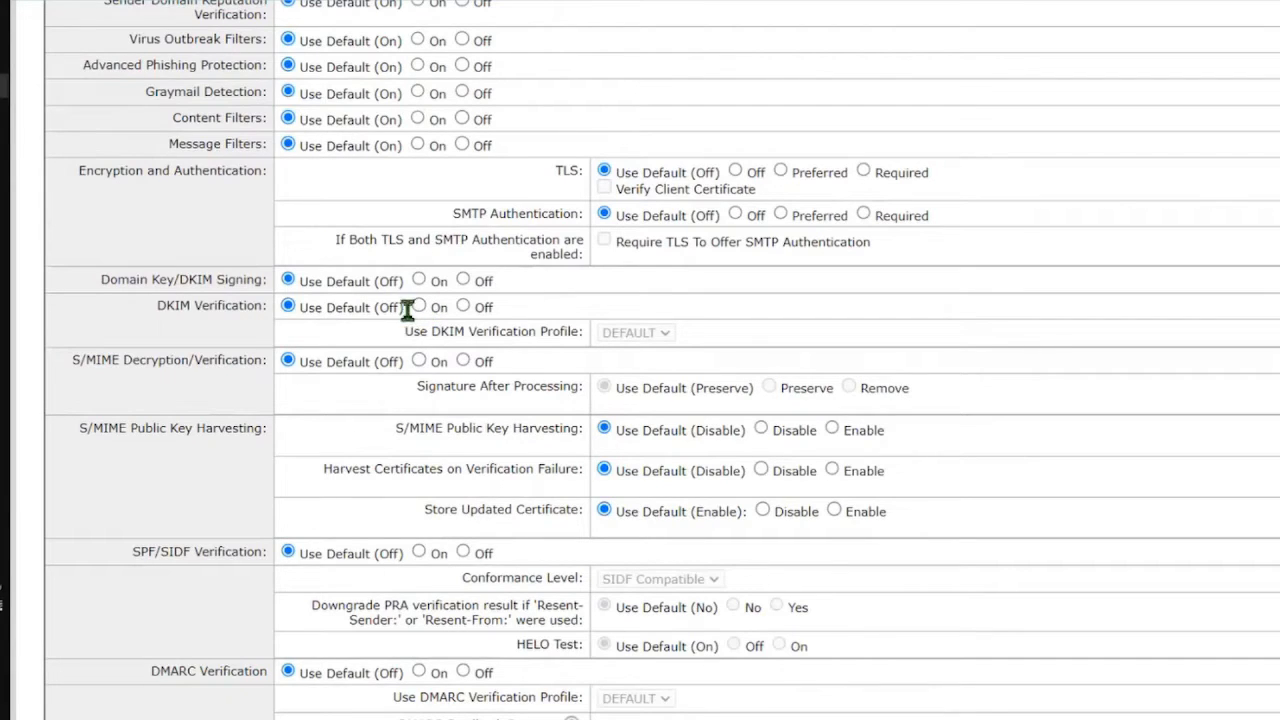
left_click(419, 307)
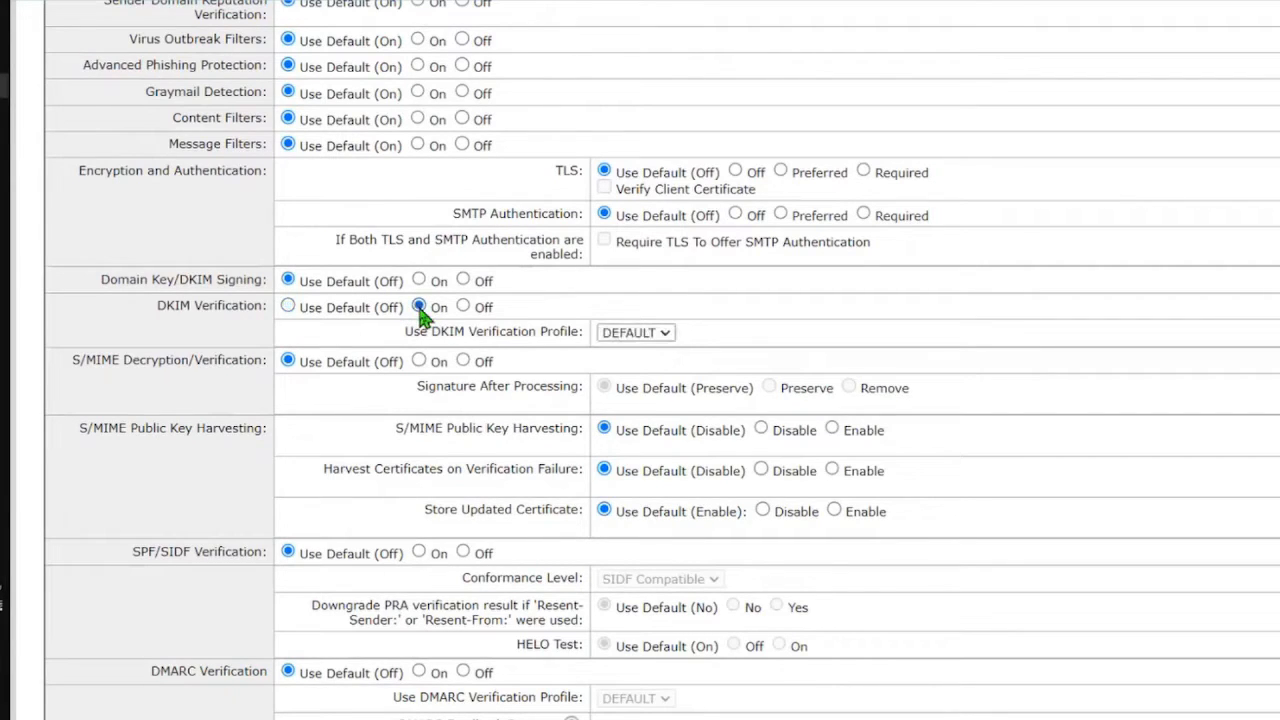
left_click(620, 334)
left_click(612, 340)
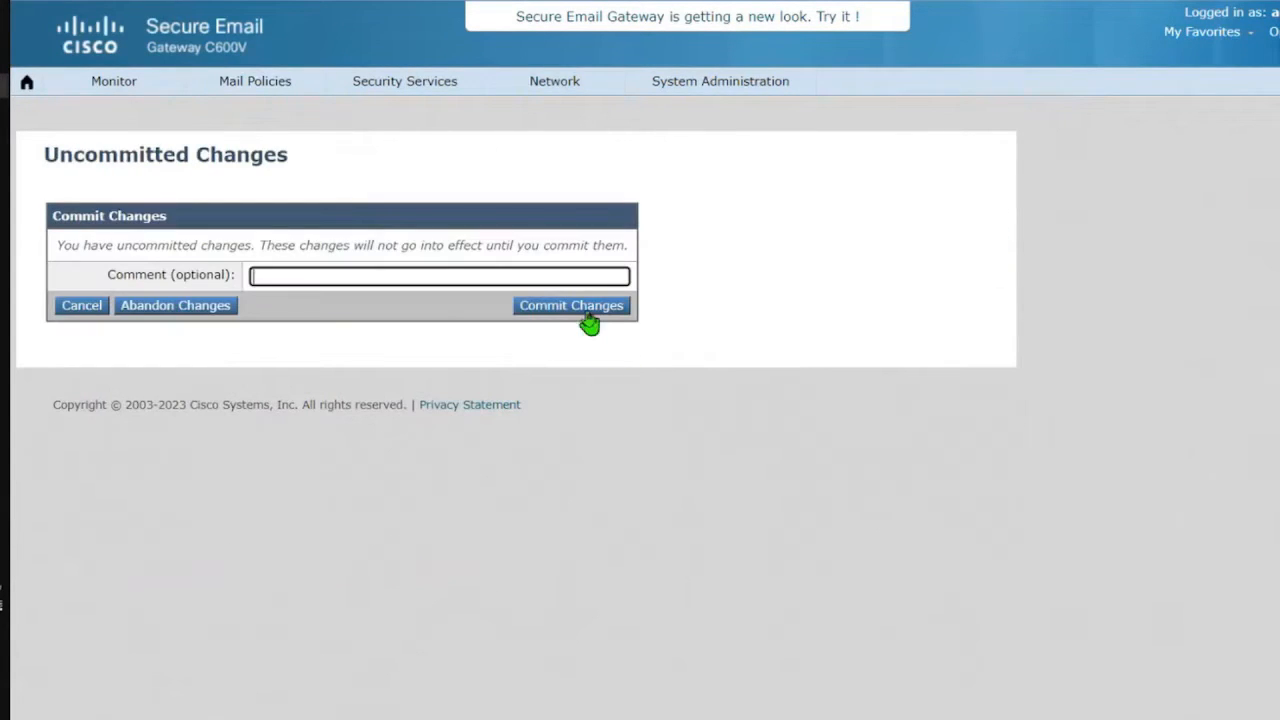
left_click(568, 310)
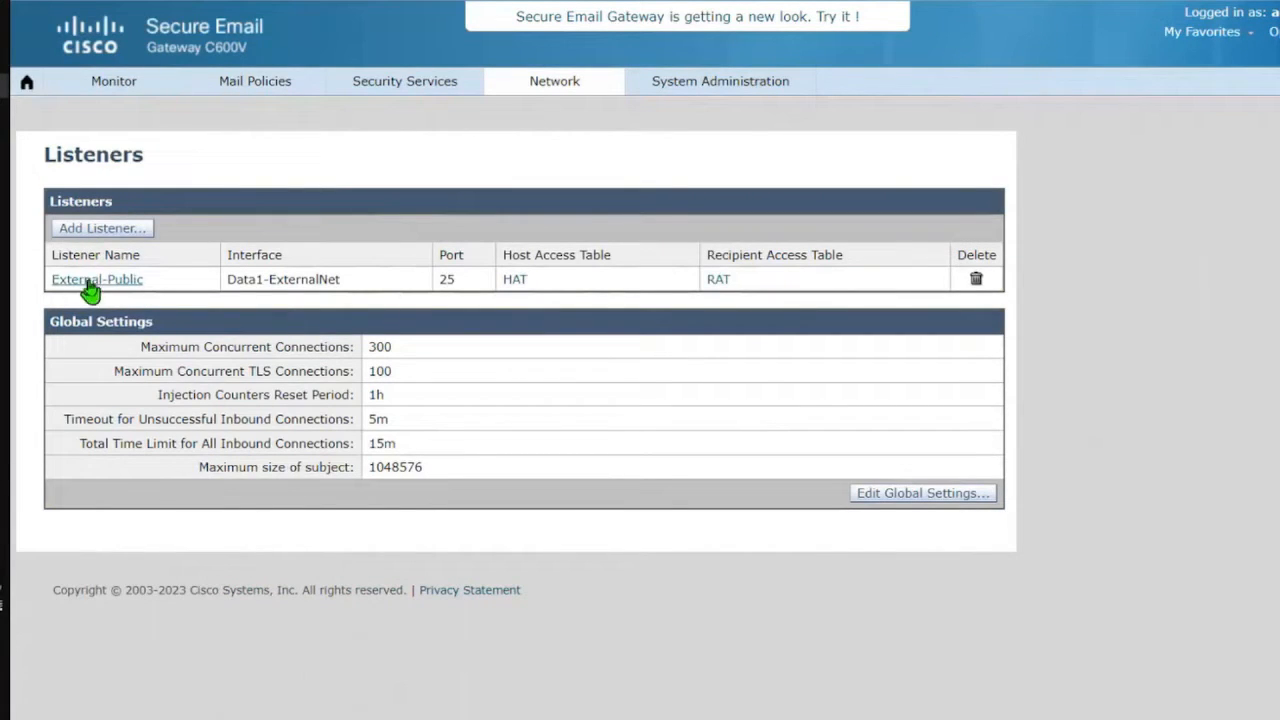
Add a sender group named RELAYED-Profile with order 1 and policy RELAYED to the External-Public listener's host access table.
left_click(512, 281)
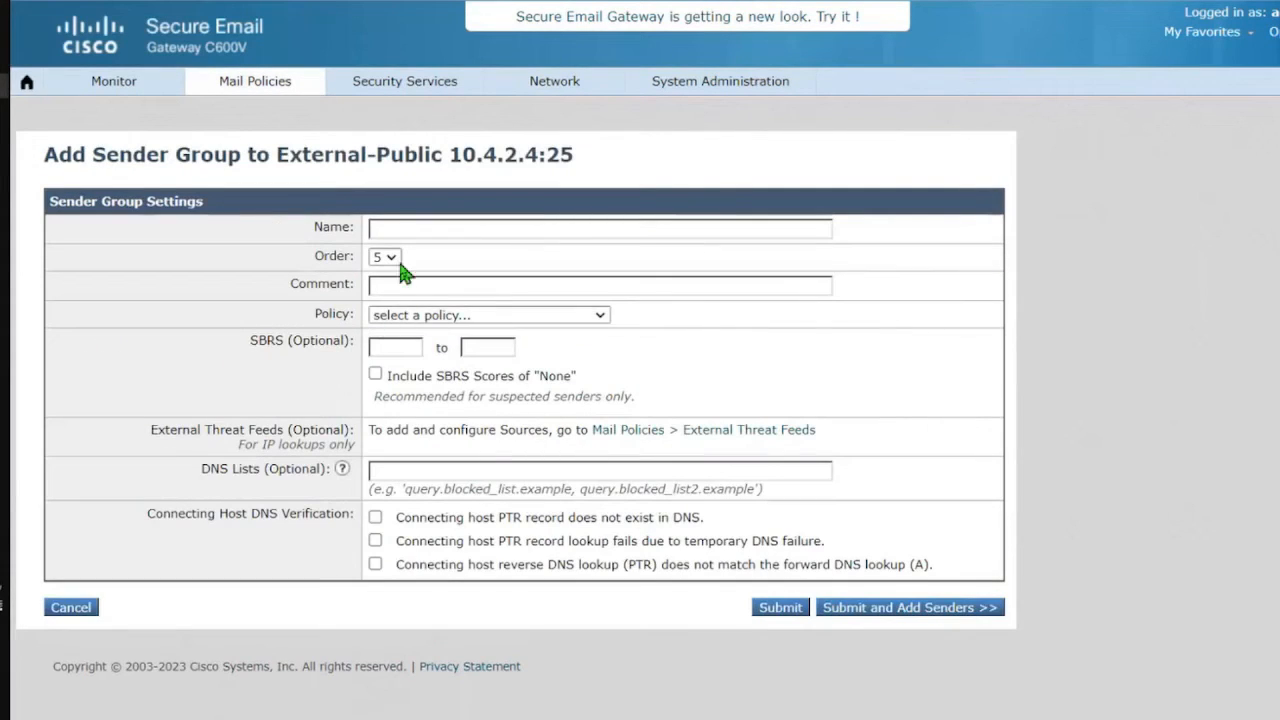
left_click(397, 225)
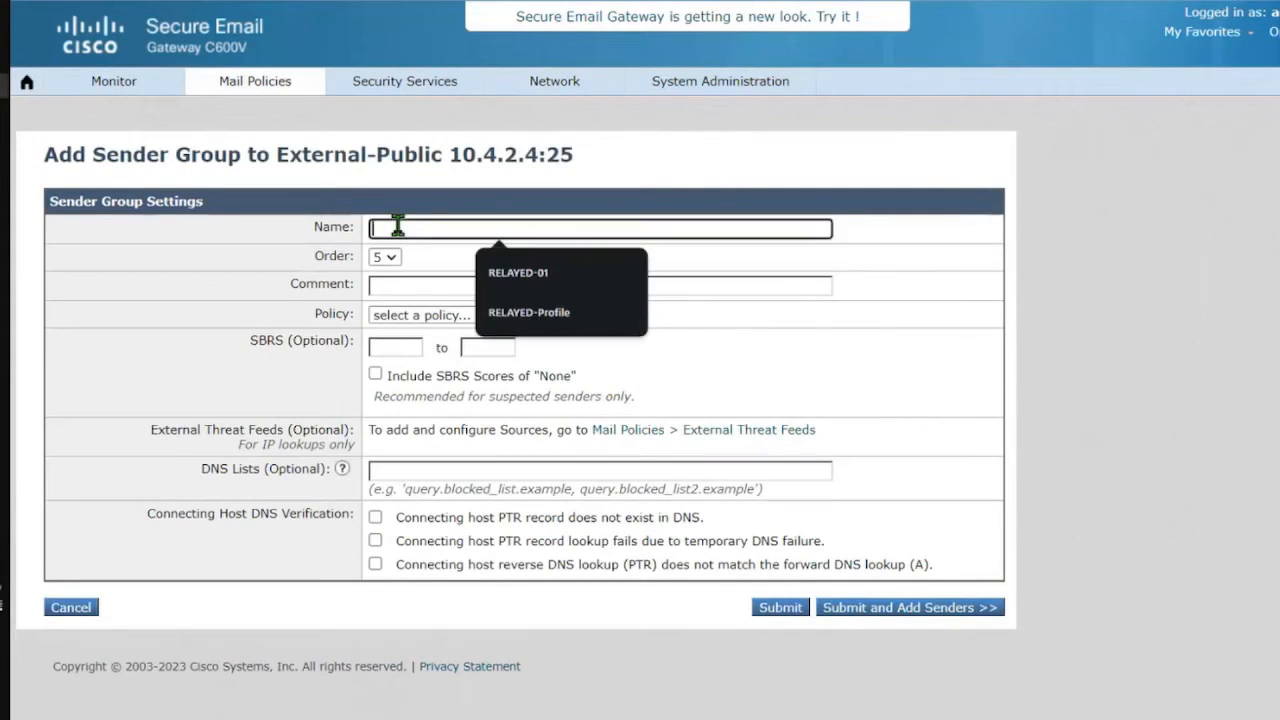
left_click(495, 272)
left_click_drag(471, 234, 316, 255)
key("BackSpace")
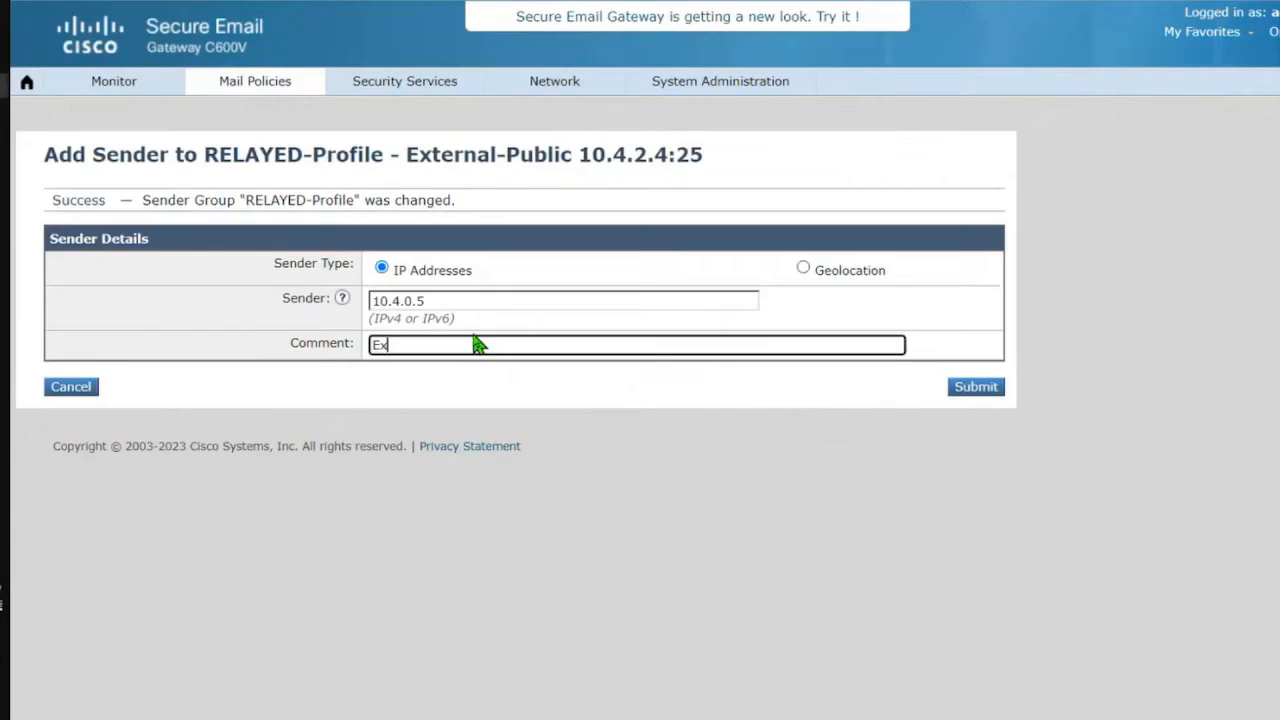
Add sender 10.4.0.5 with the comment ExchangeRobusec to the RELAYED-Profile sender group and commit the changes.
type("changeRobusec")
left_click(518, 375)
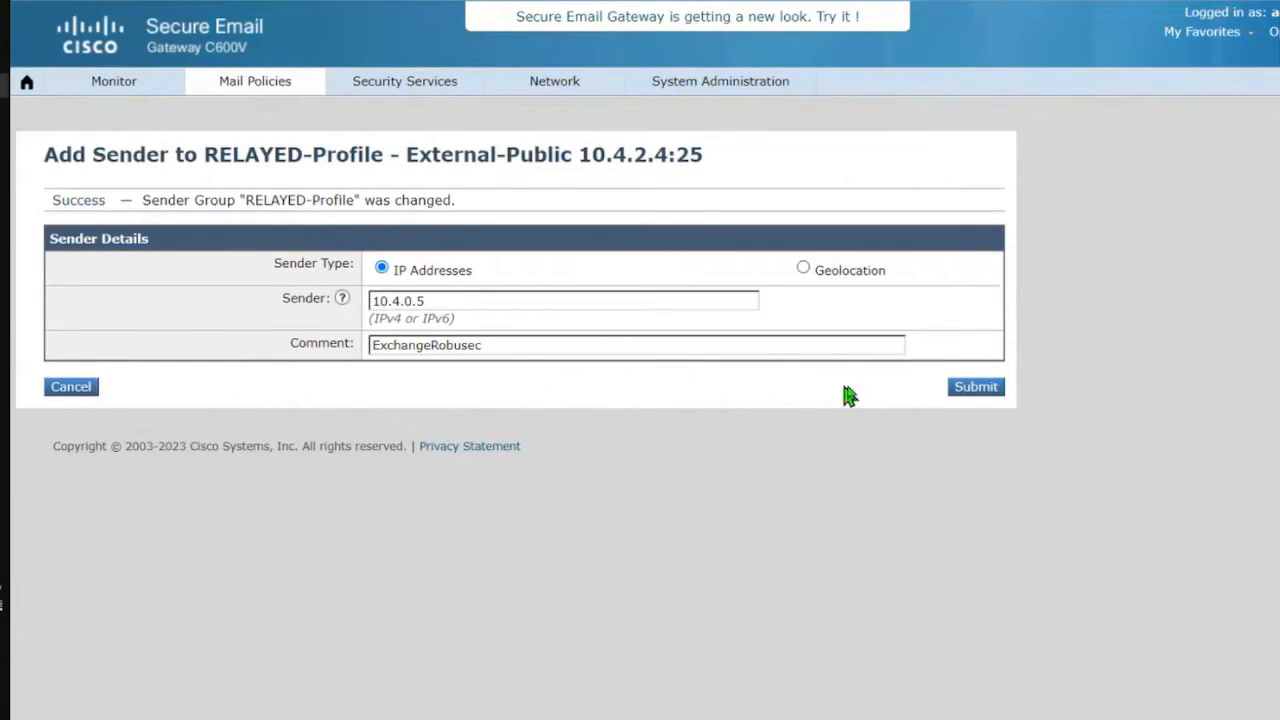
left_click(975, 392)
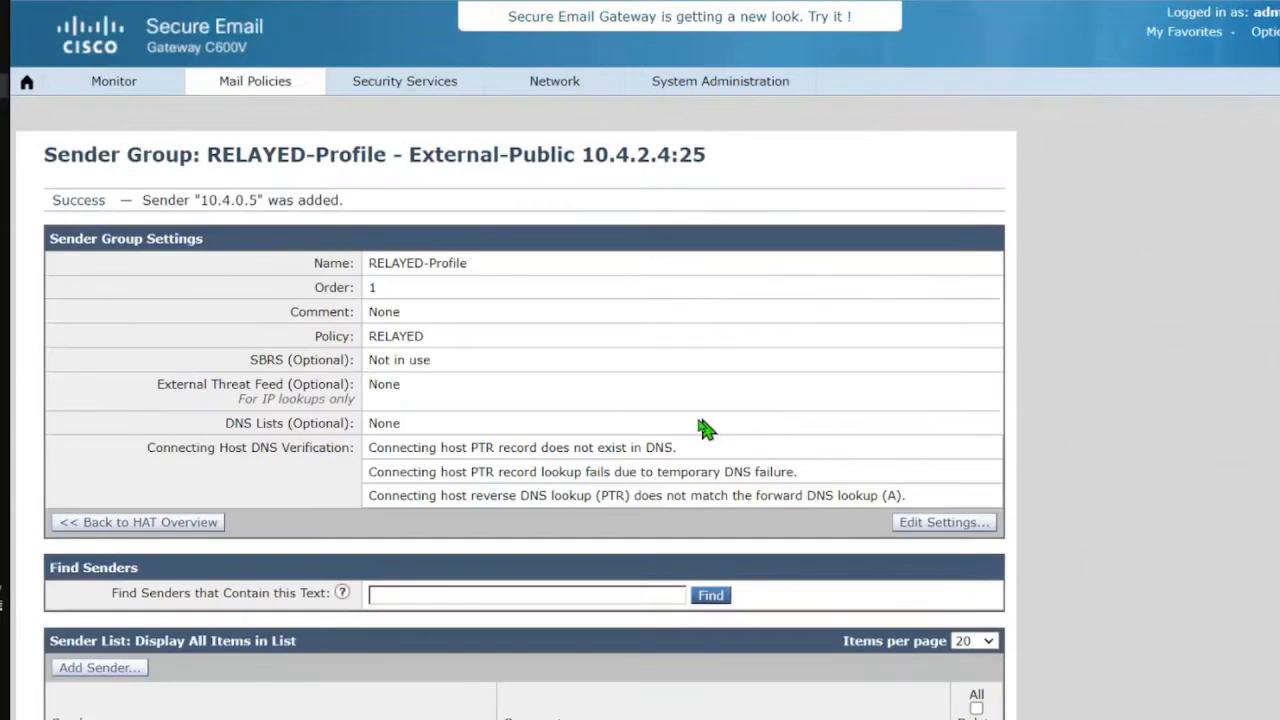
scroll(646, 460, "down", 1)
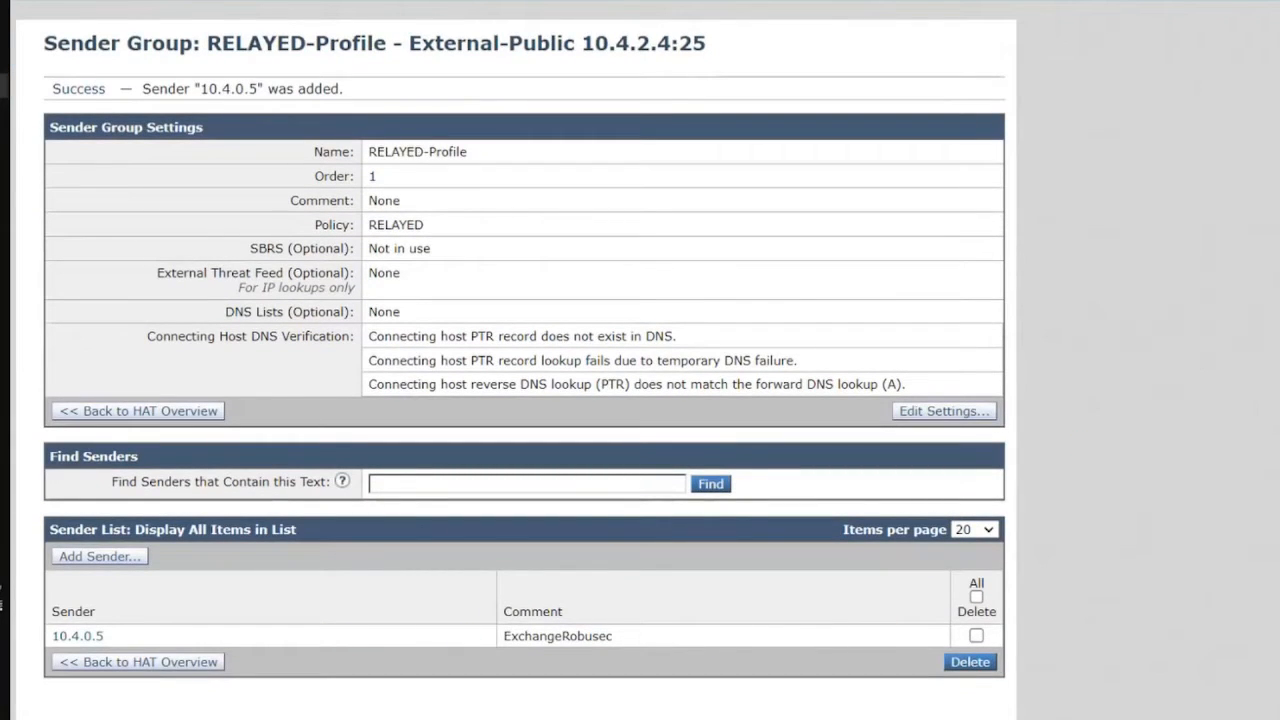
scroll(524, 400, "up", 1)
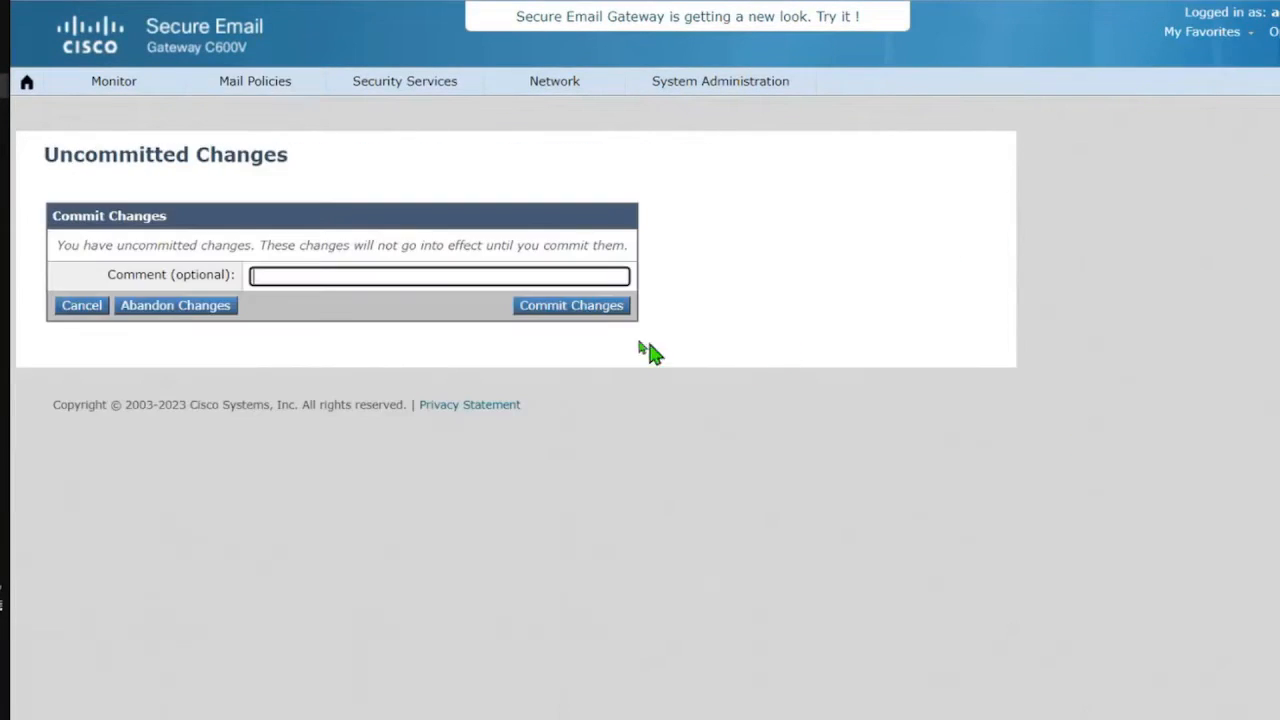
left_click(584, 309)
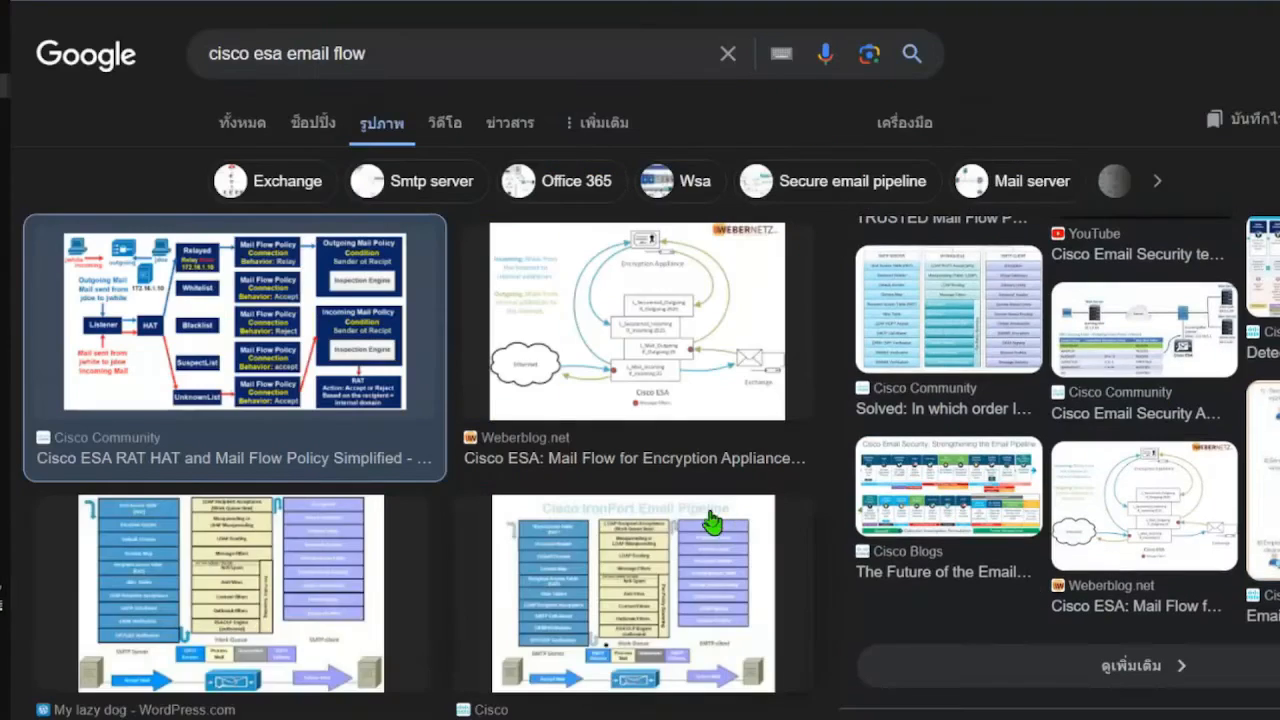
Open the AsyncOS 13.7 user guide from the Google image results and examine its Email Pipeline Flows diagrams.
scroll(455, 315, "down", 5)
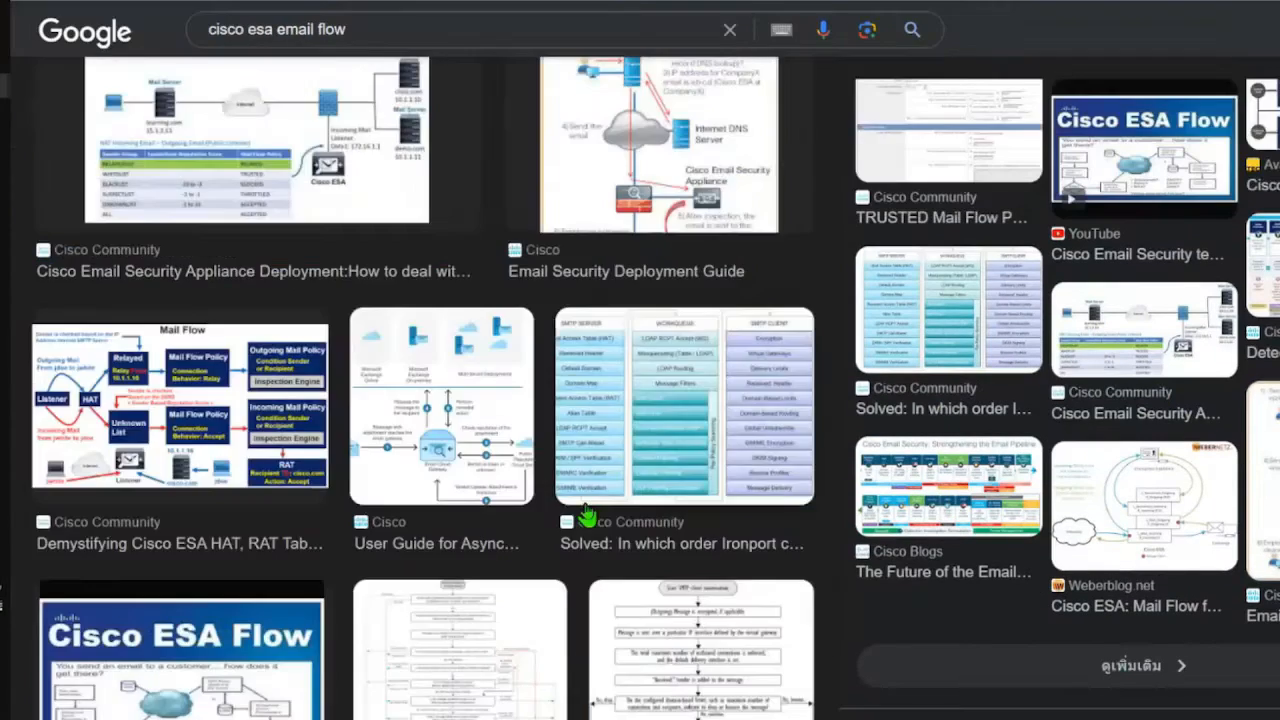
left_click(455, 315)
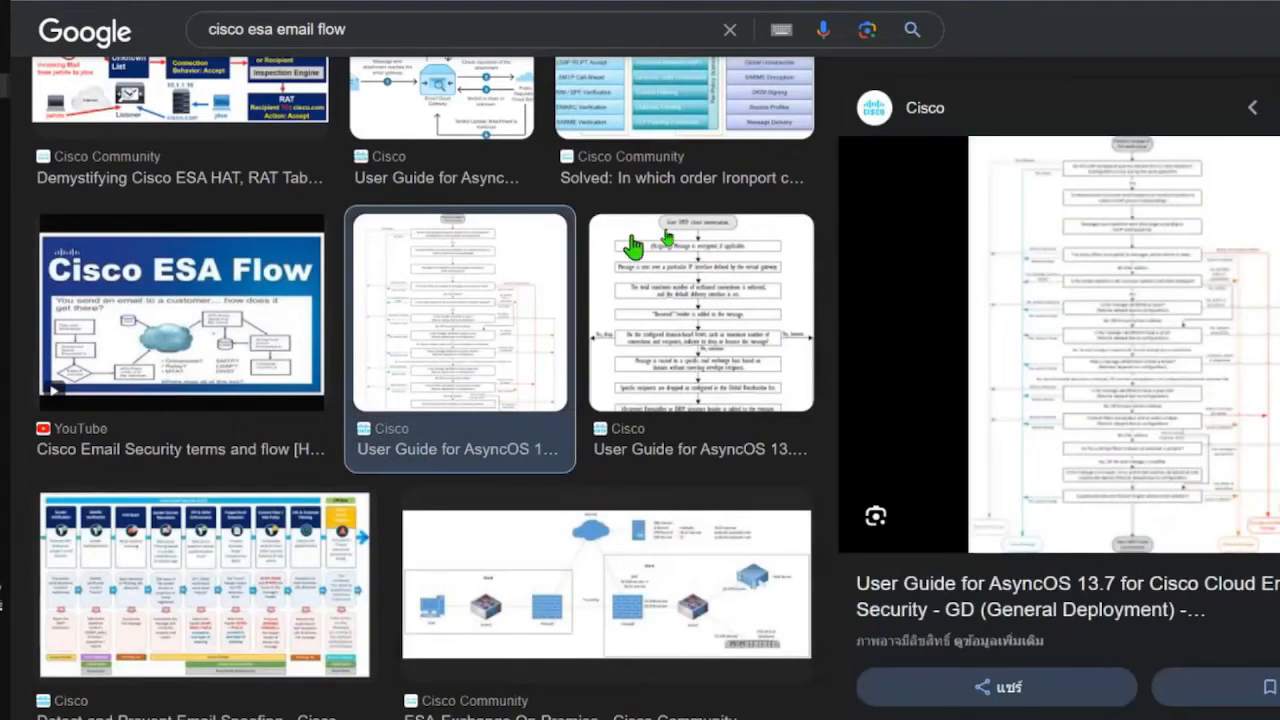
right_click(1040, 592)
left_click(1092, 403)
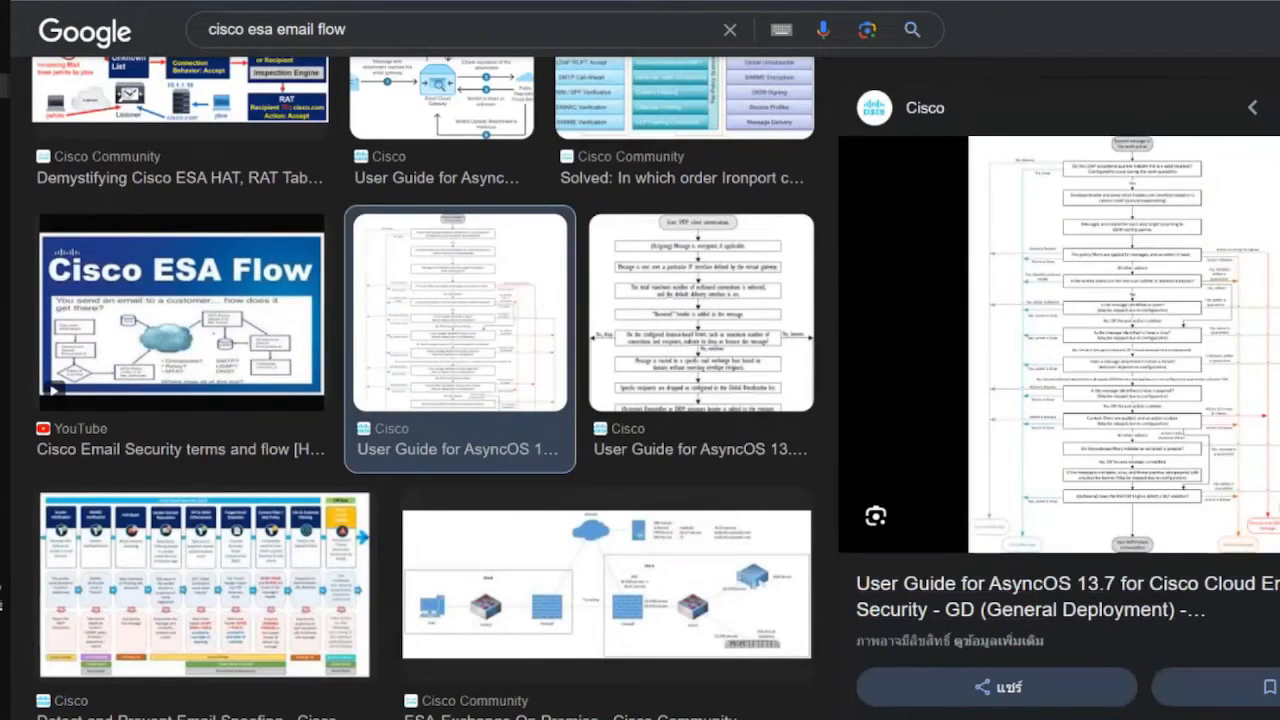
scroll(531, 426, "down", 20)
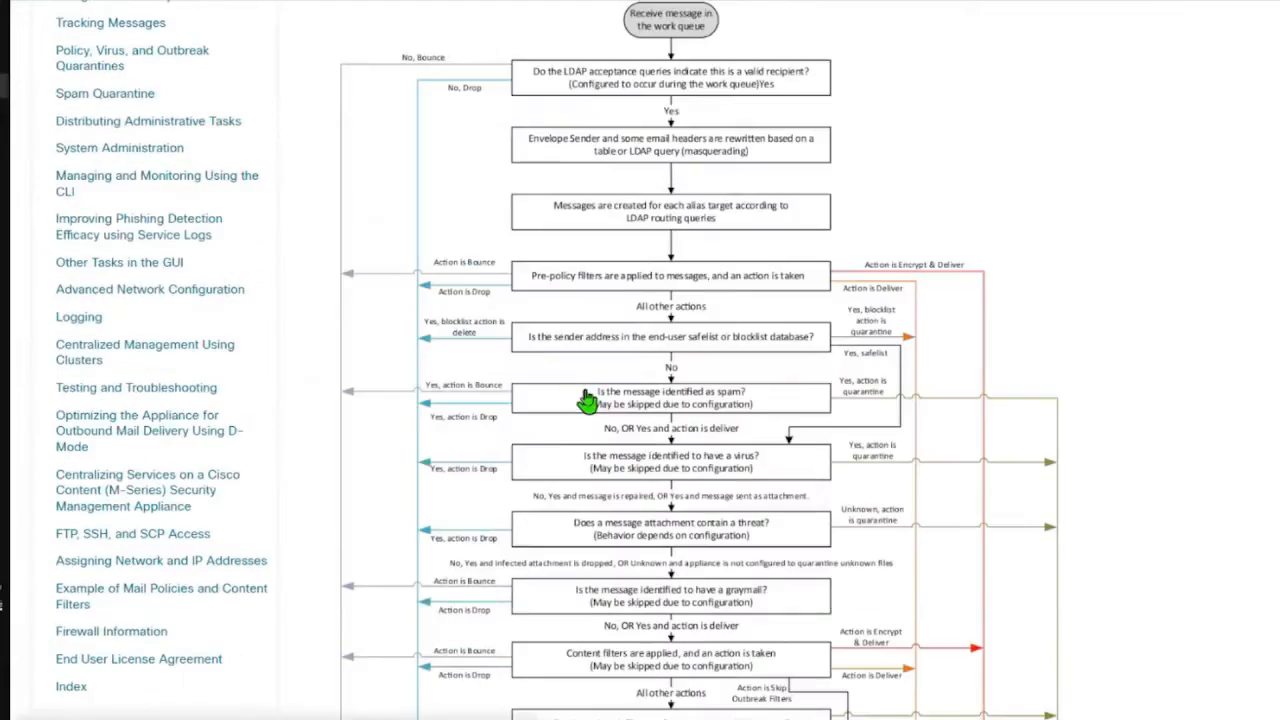
scroll(590, 400, "up", 20)
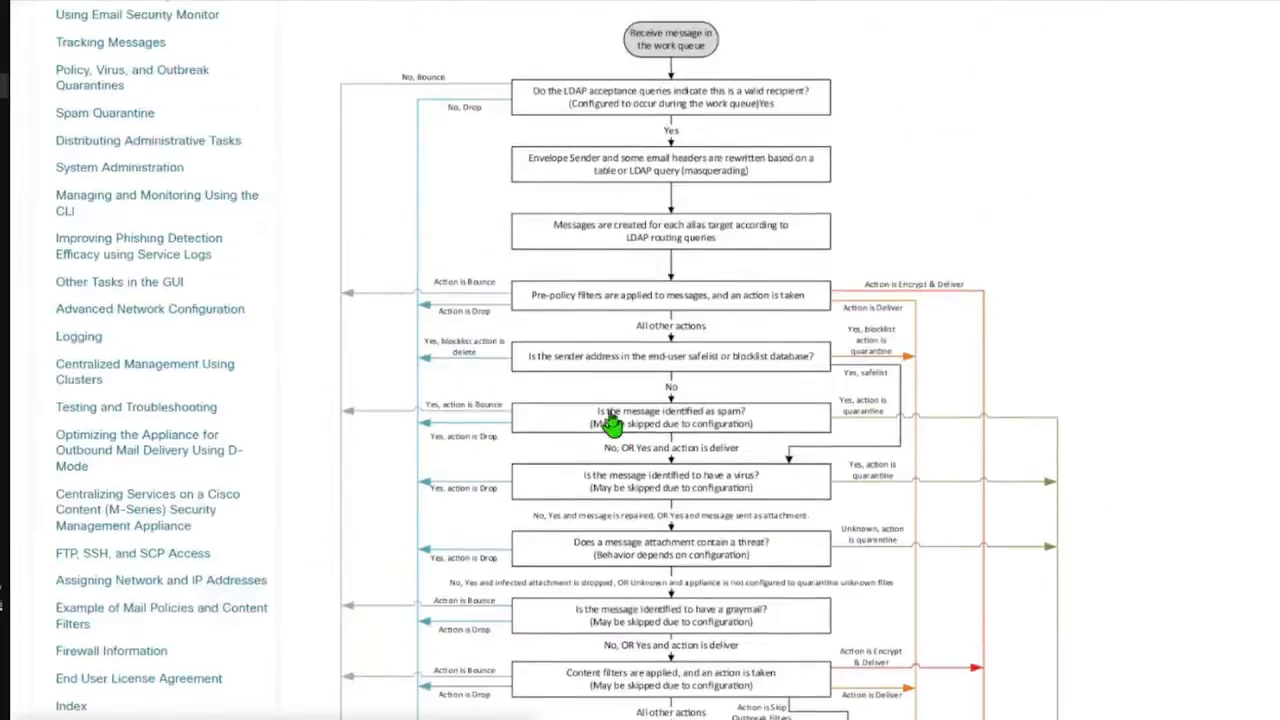
scroll(605, 357, "down", 7)
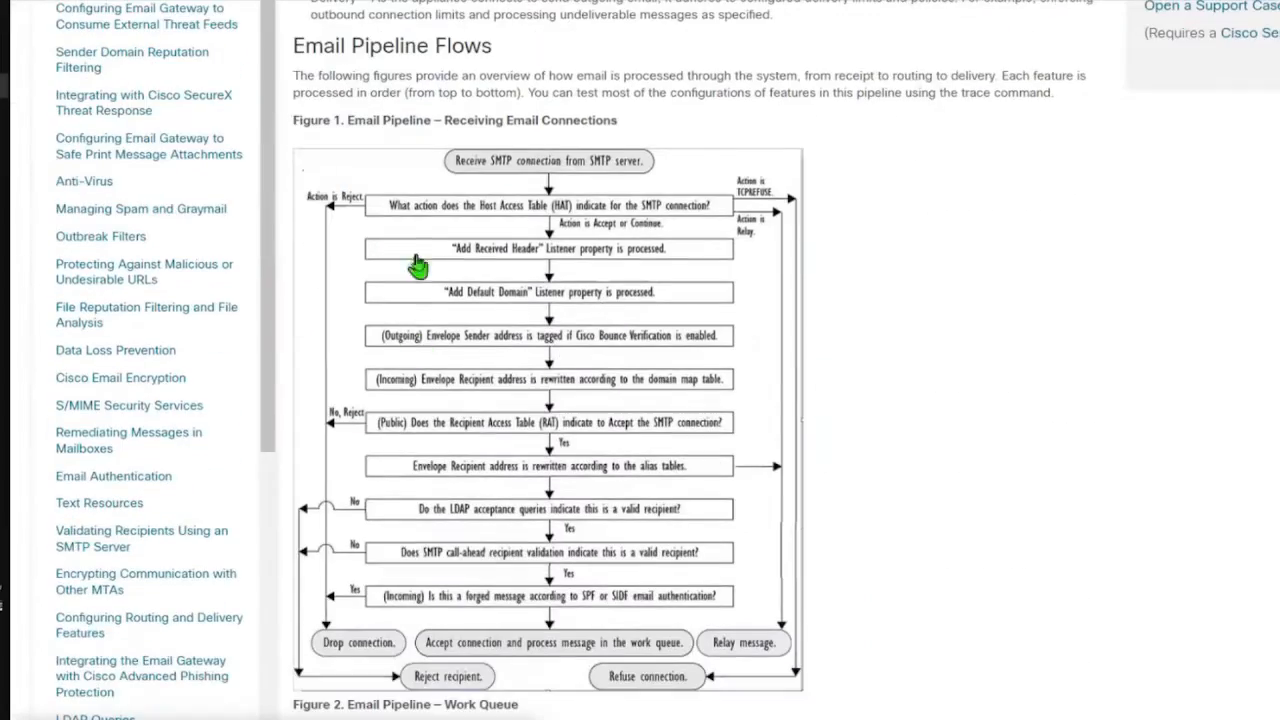
scroll(537, 450, "down", 3)
scroll(537, 450, "down", 20)
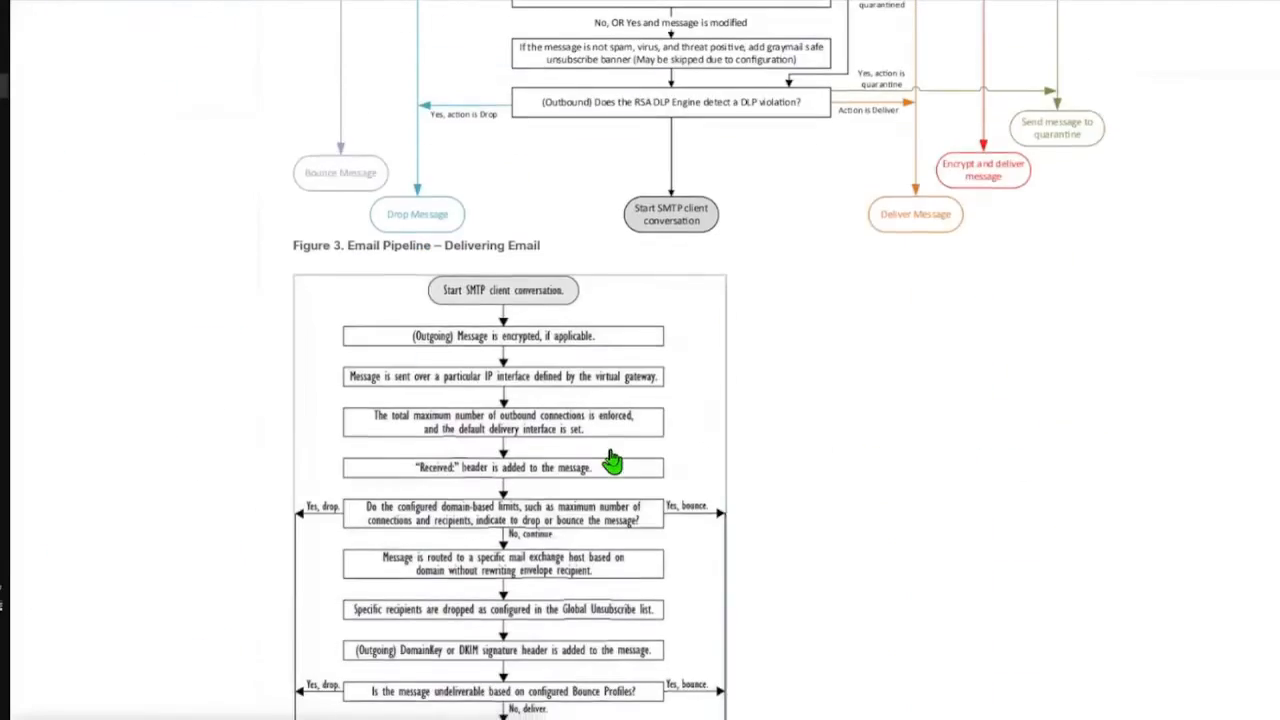
scroll(645, 432, "down", 5)
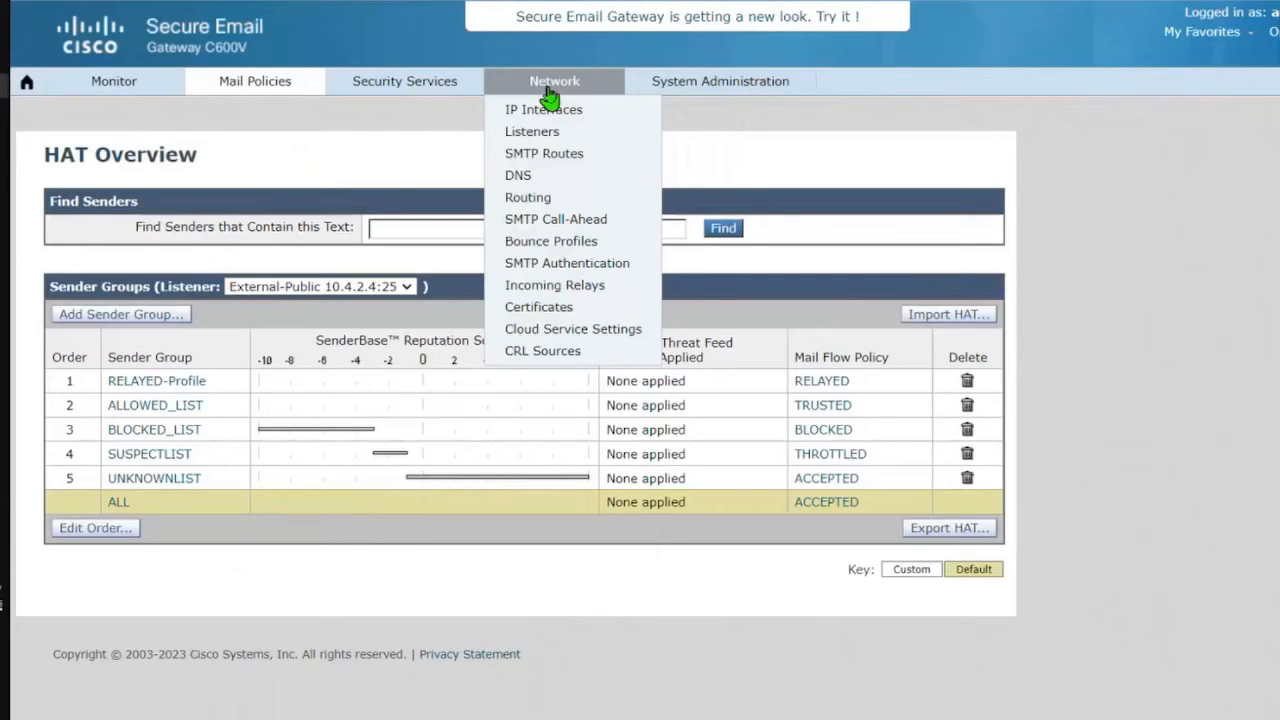
In the Cisco Secure Email Gateway, add an SMTP route for receiving domain robusec.com to destination 10.7.0.4 on port 25.
left_click(548, 155)
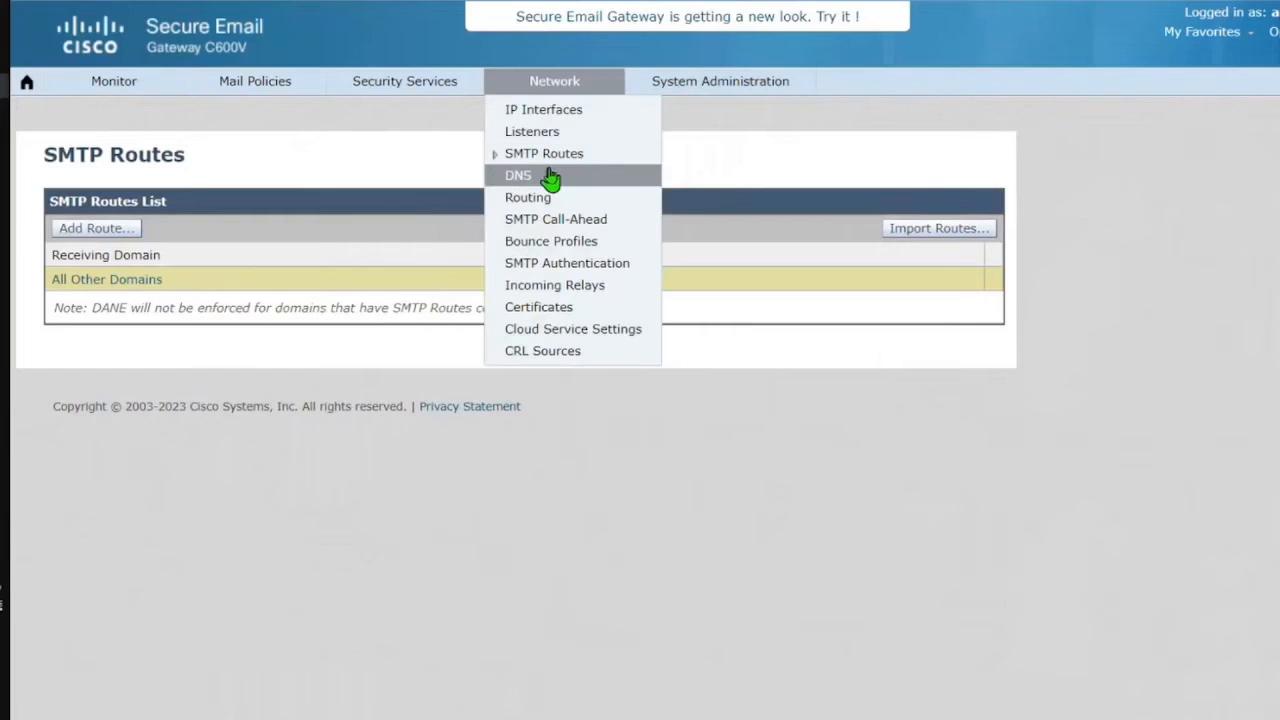
left_click(98, 229)
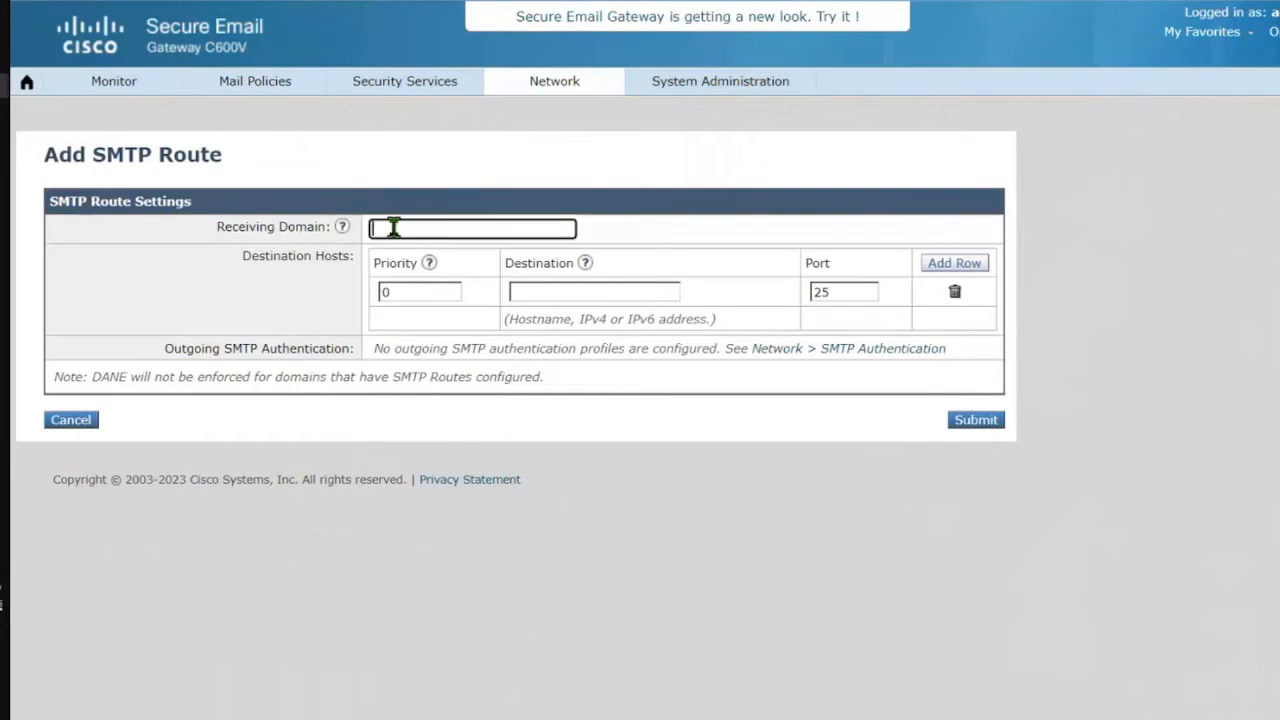
type("ro")
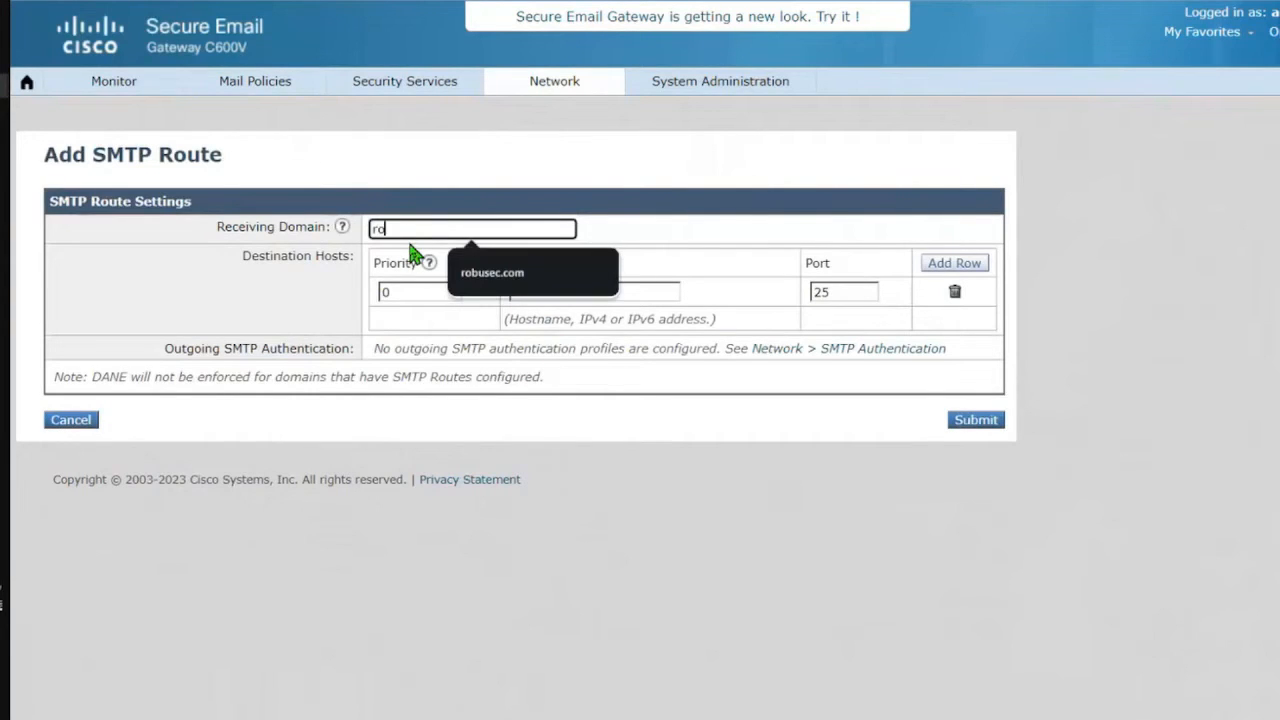
type("busec.com")
left_click(500, 275)
left_click(543, 290)
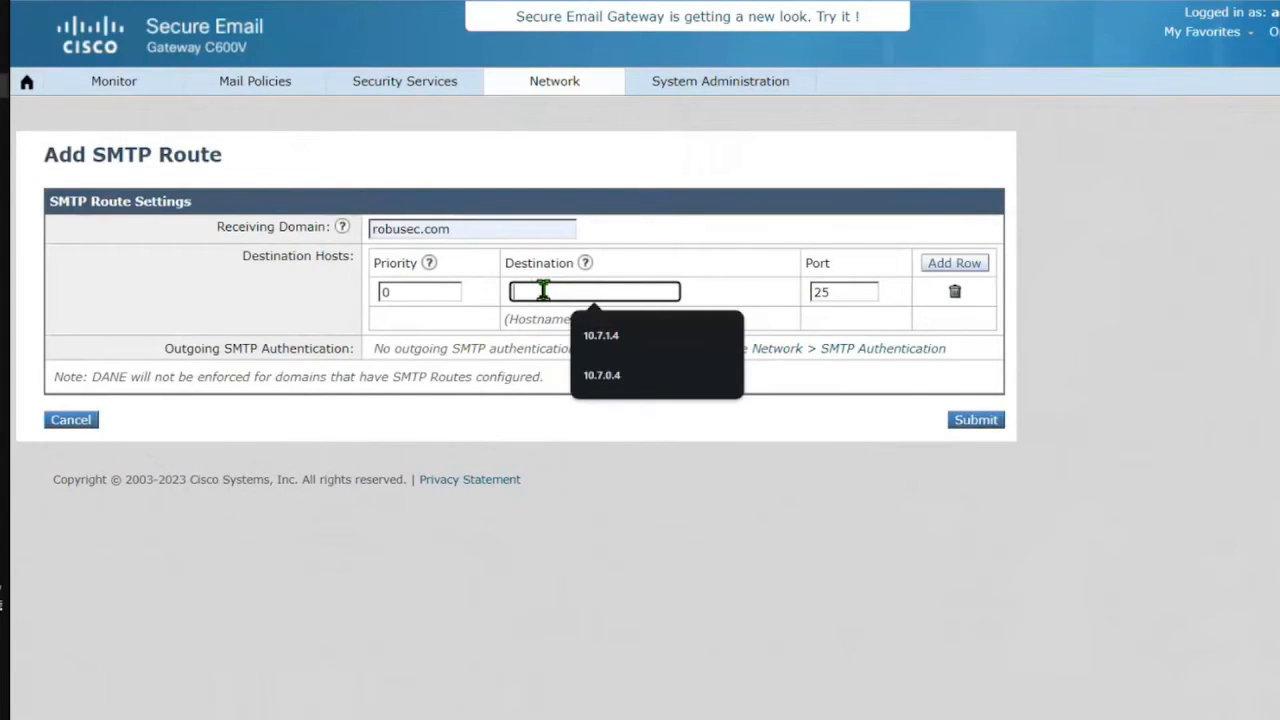
left_click(601, 375)
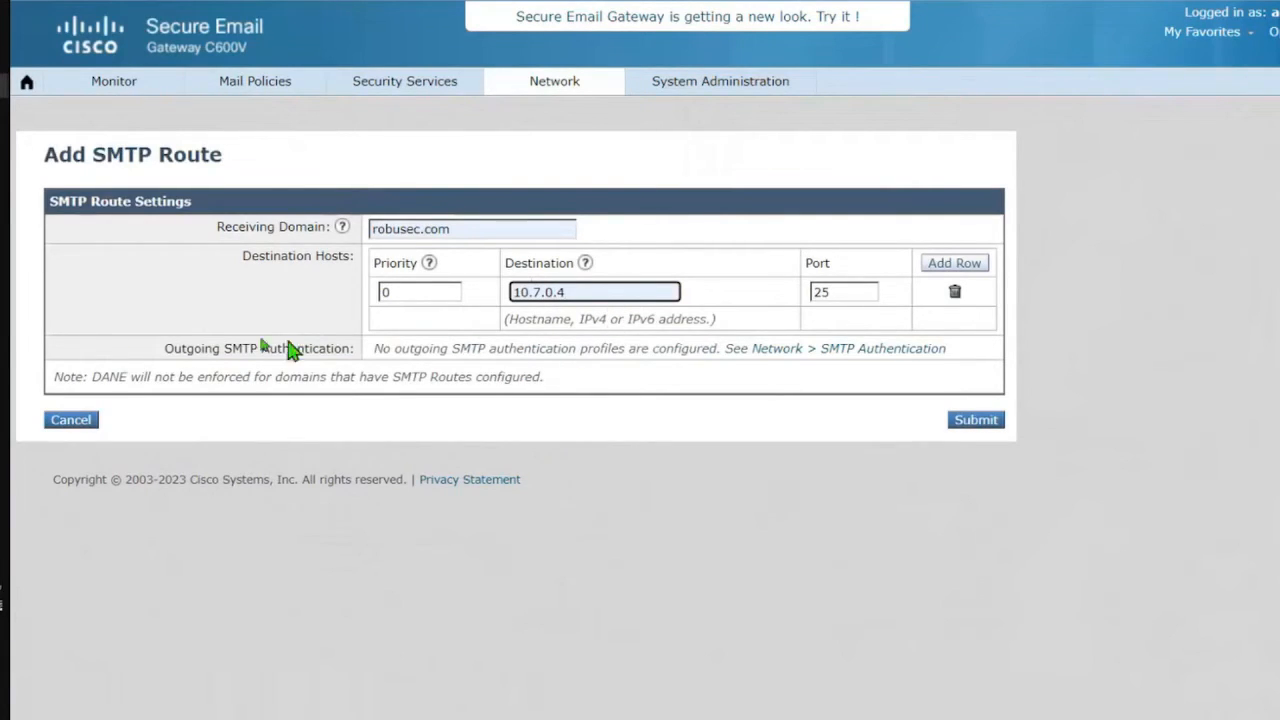
key("Return")
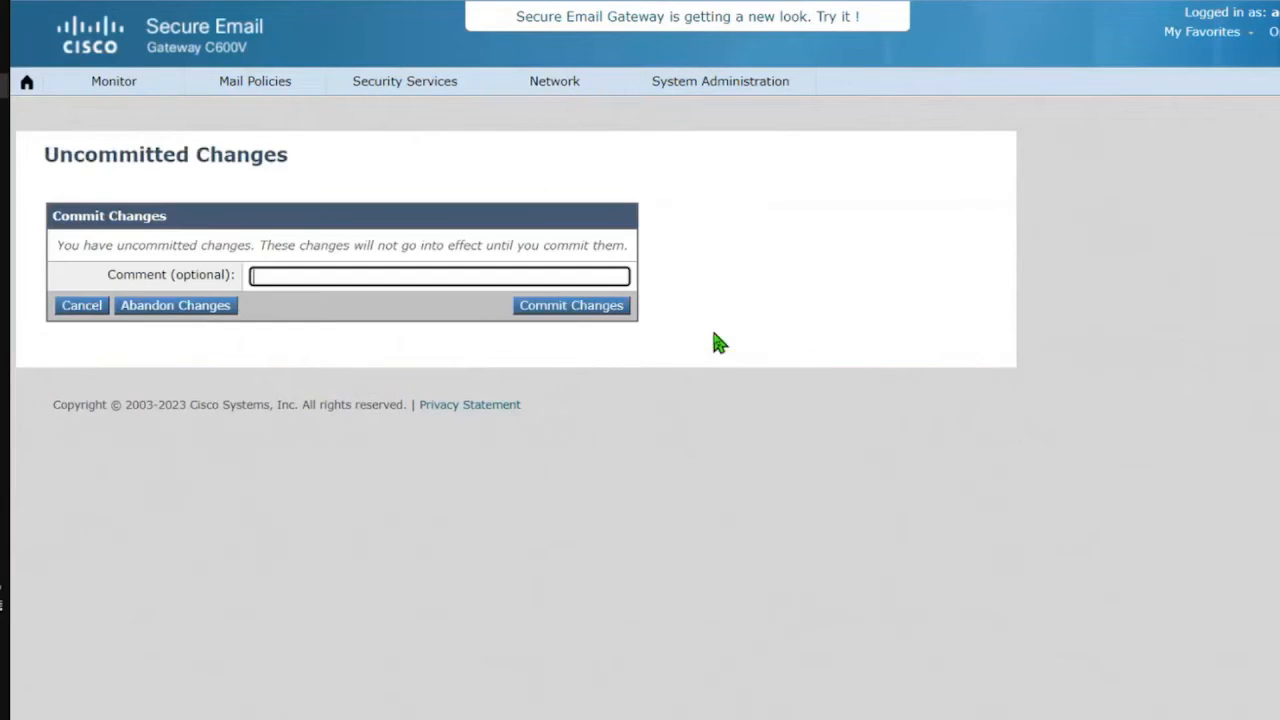
Commit the pending changes and register the gateway for Smart Software Licensing with the product instance registration token.
left_click(572, 308)
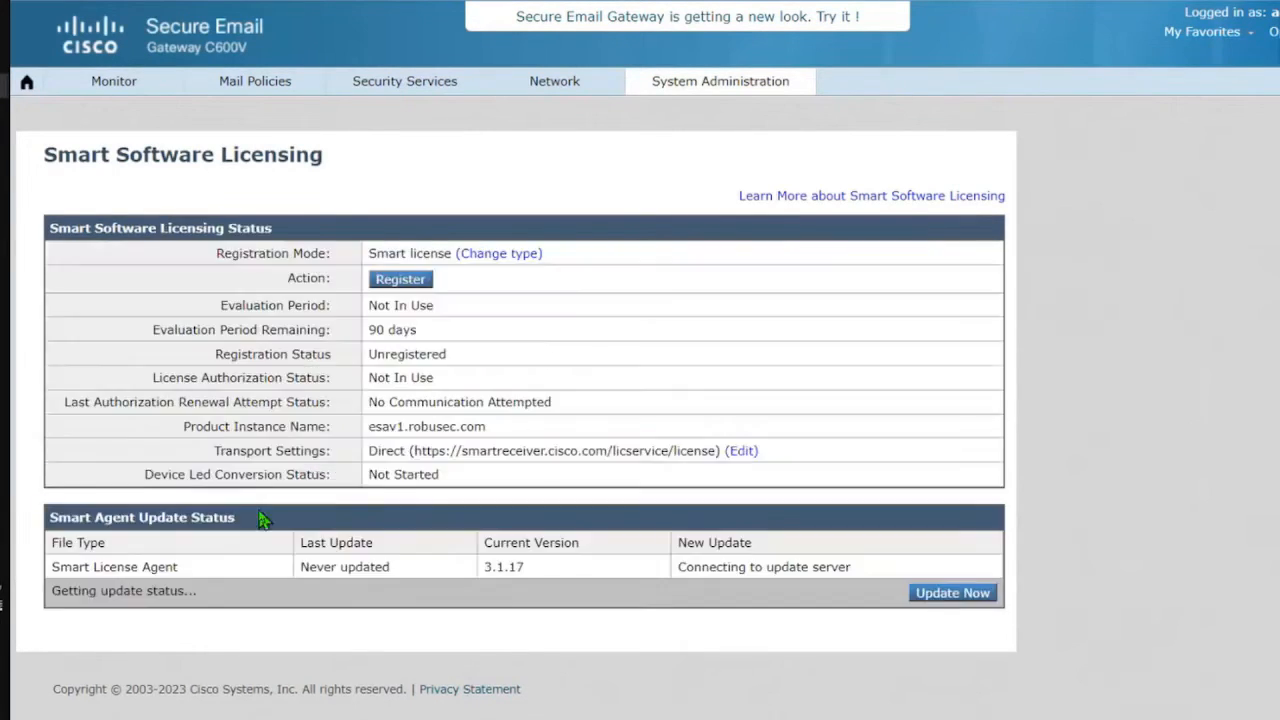
left_click(390, 284)
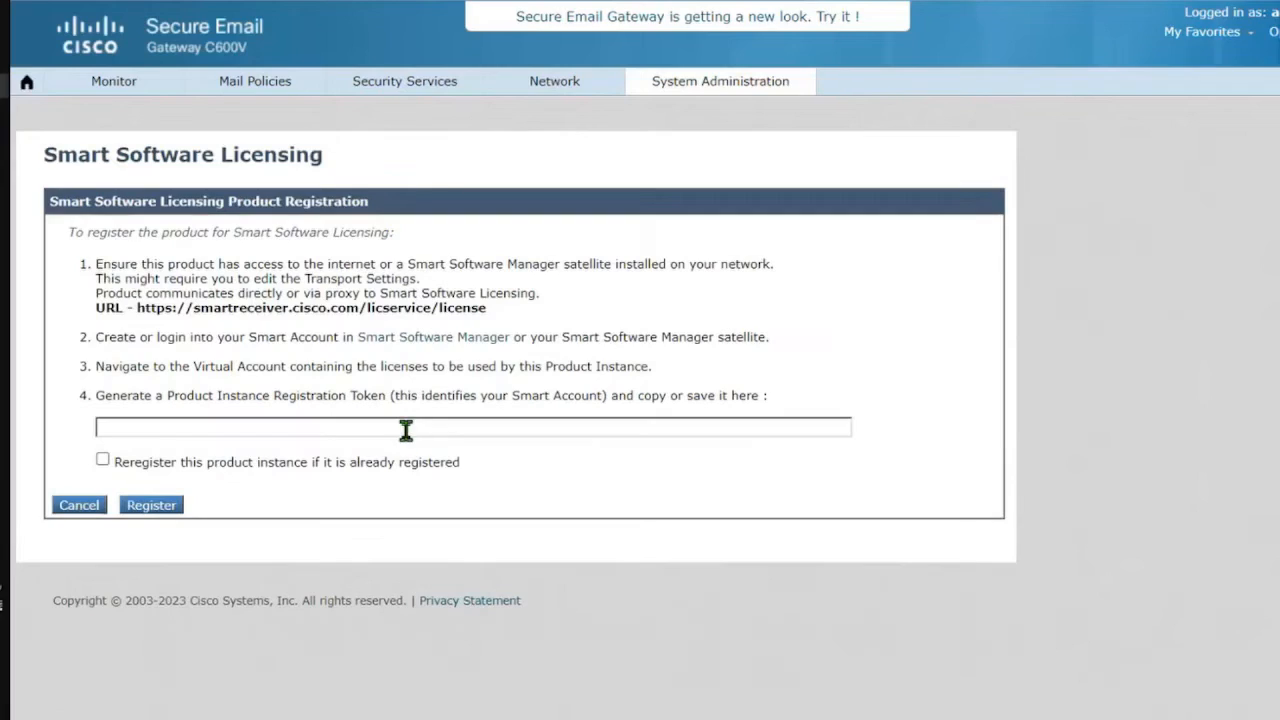
left_click(150, 424)
key("ctrl+v")
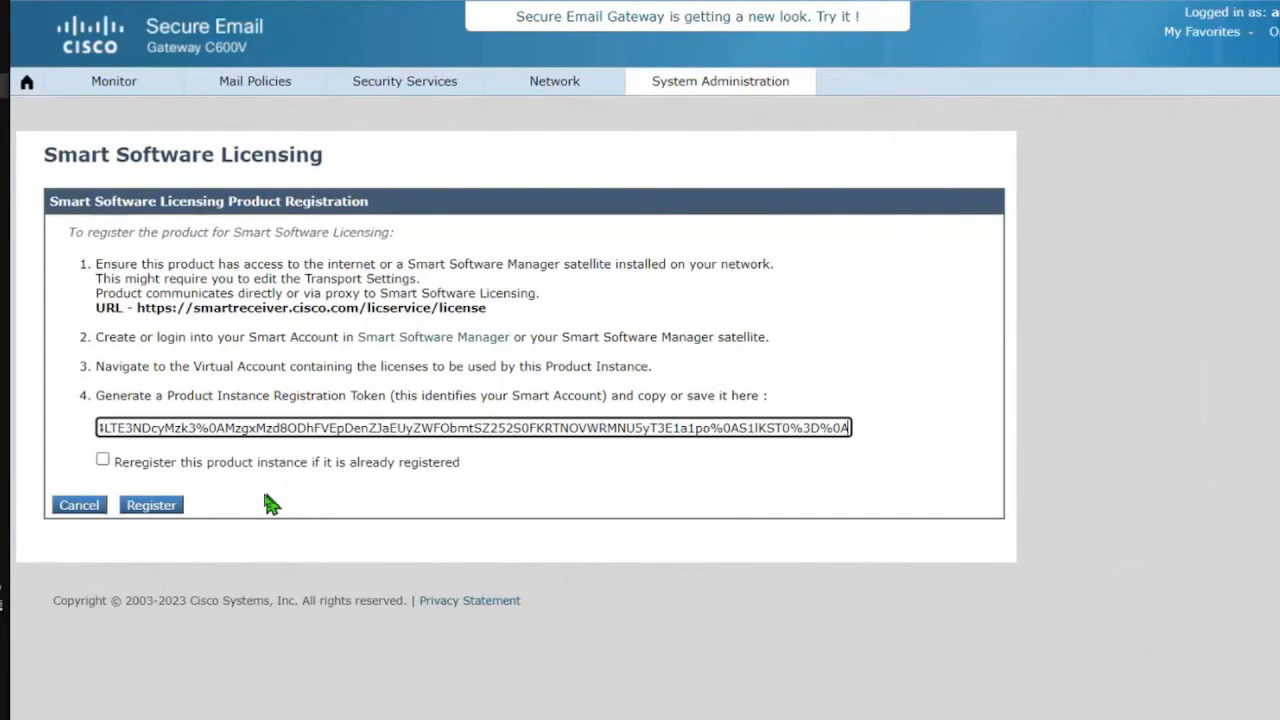
left_click(160, 510)
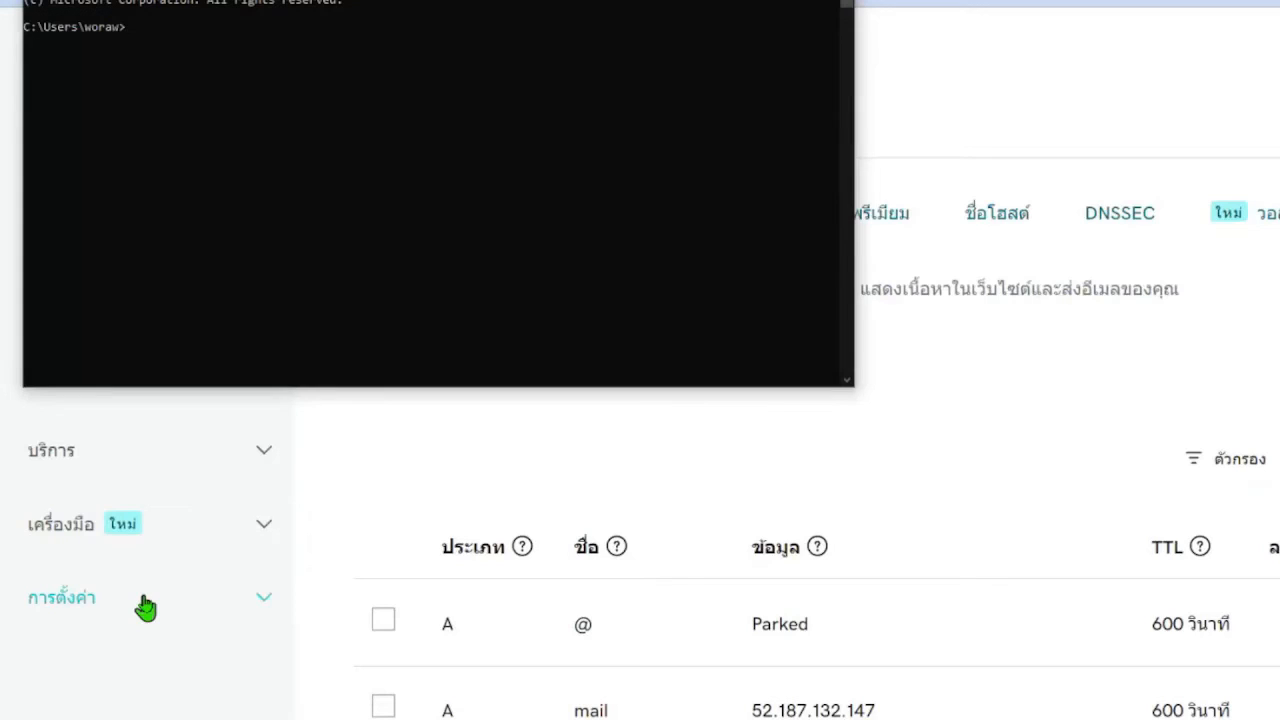
In Command Prompt, run nslookup for robusec.com and for mail.robusec.com.
type("nslookup")
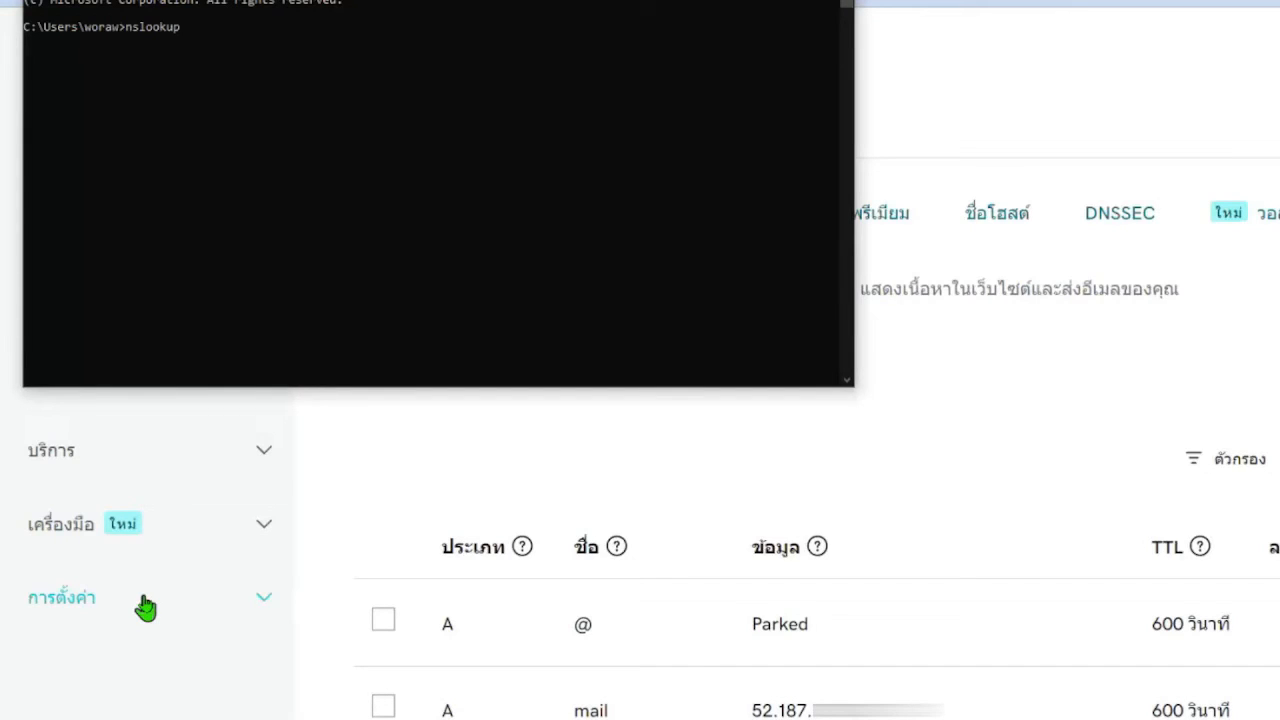
type("com")
key("Return")
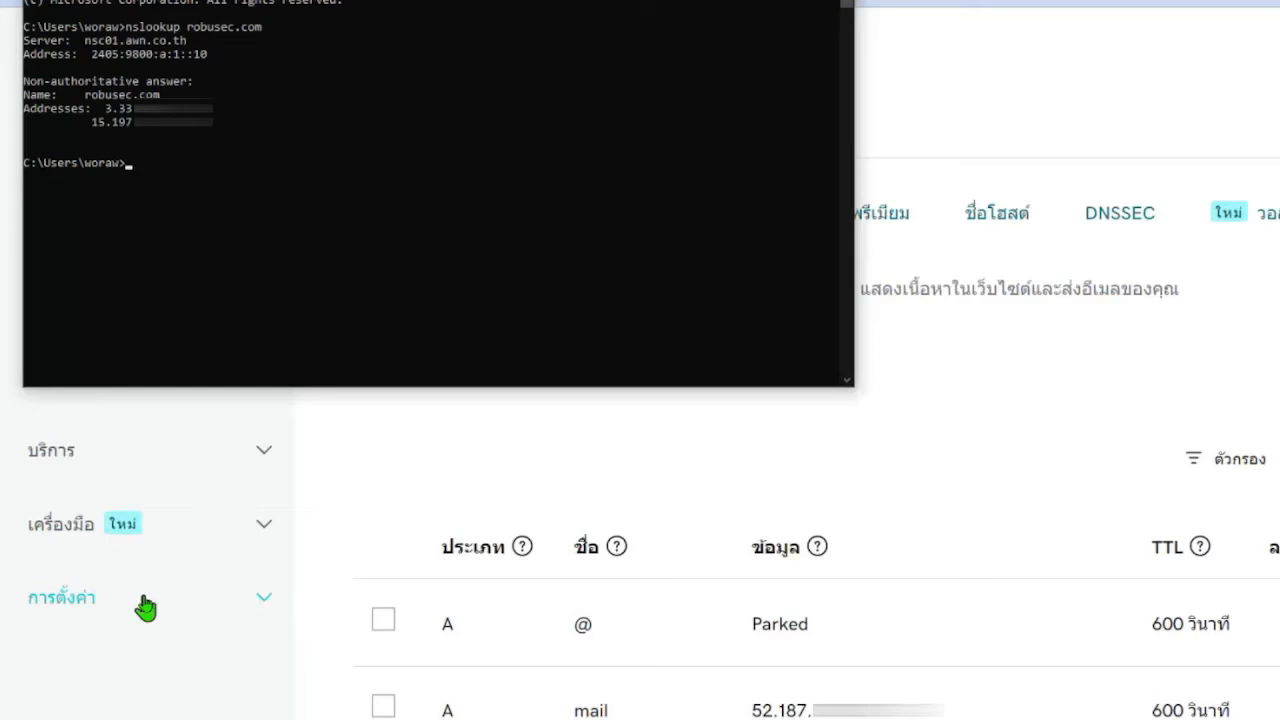
key("Up")
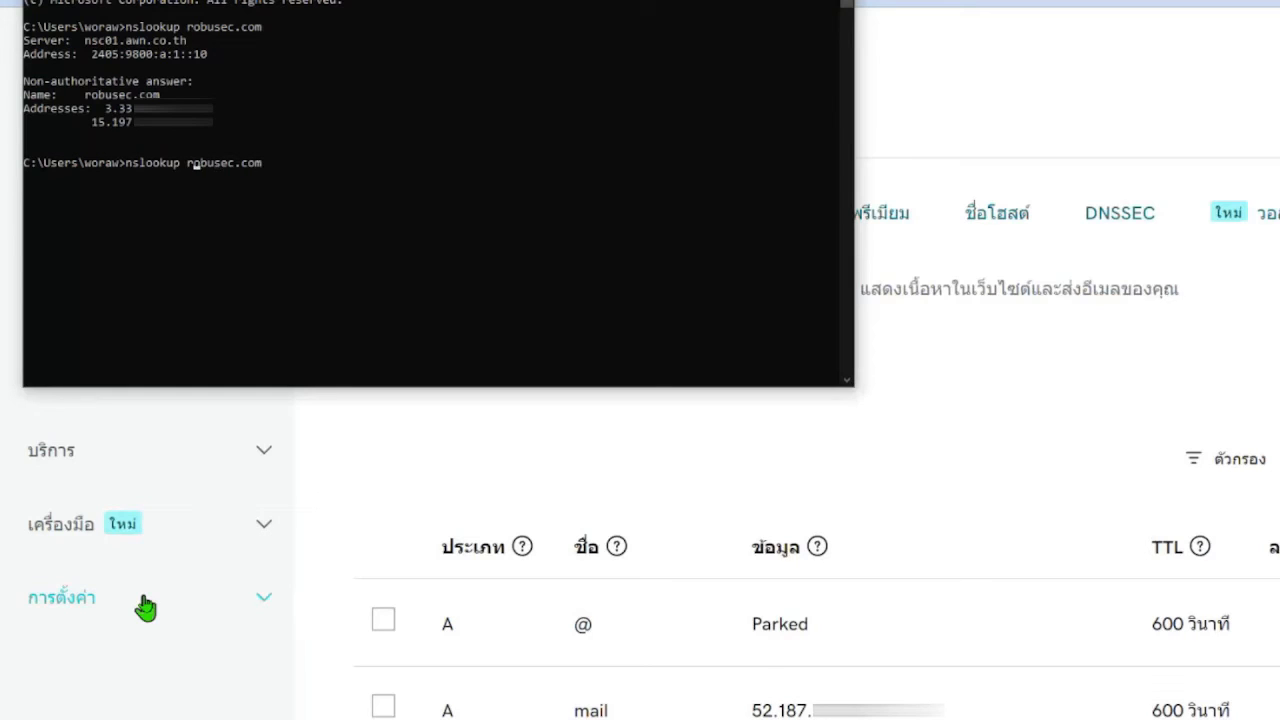
type("mail.")
key("Return")
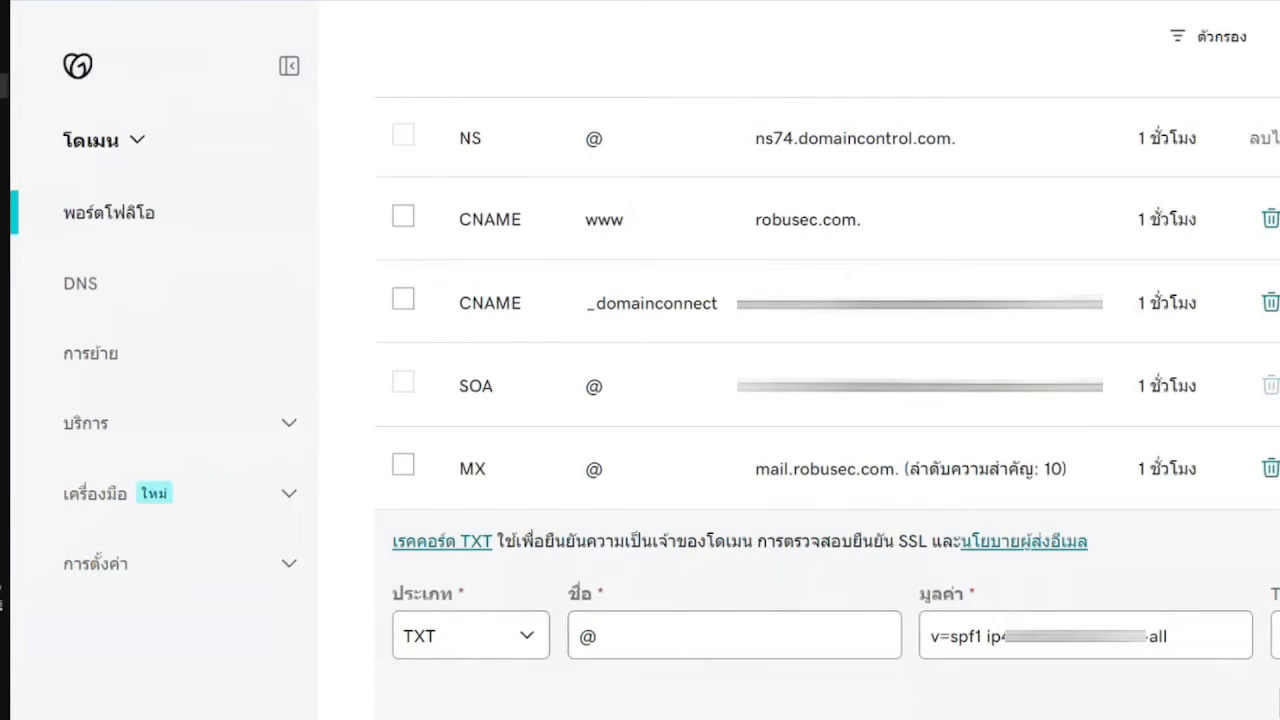
In MXToolbox SuperTool, run an SPF record lookup for robusec.com.
key("Return")
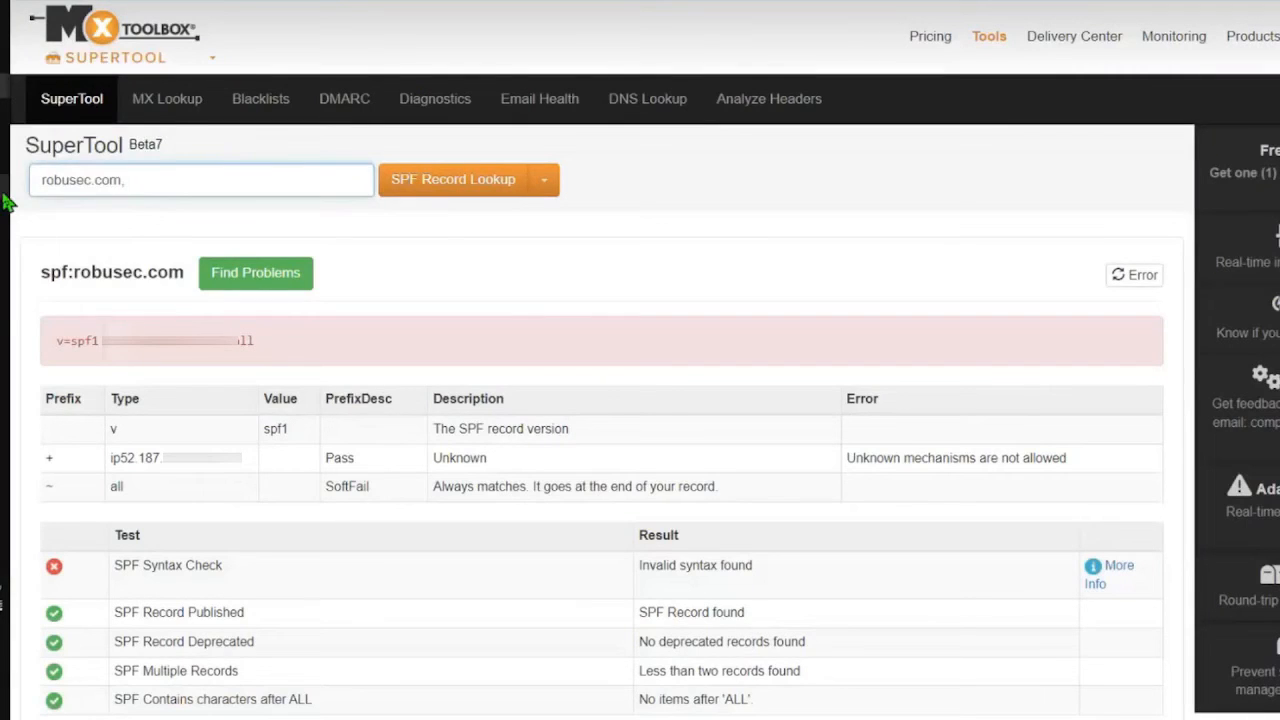
left_click(463, 194)
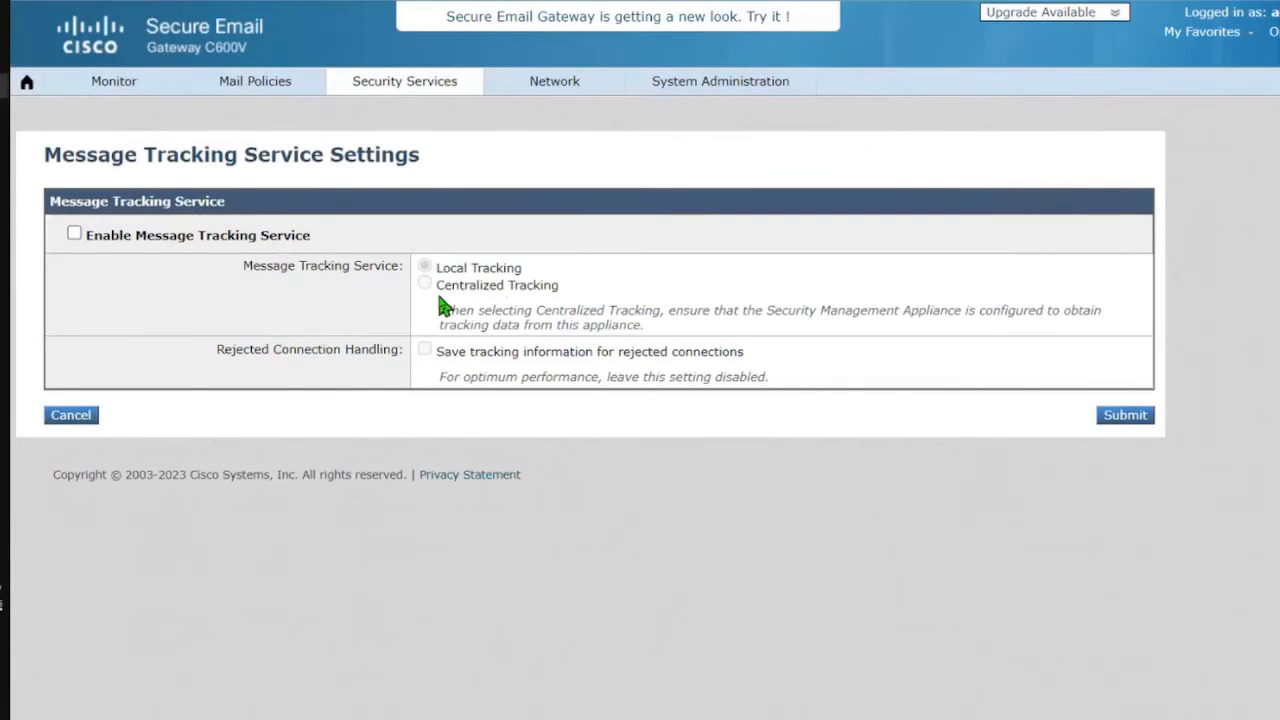
In the Cisco Secure Email Gateway, enable the Message Tracking Service and the saving of tracking information for rejected connections.
left_click(76, 236)
left_click(424, 349)
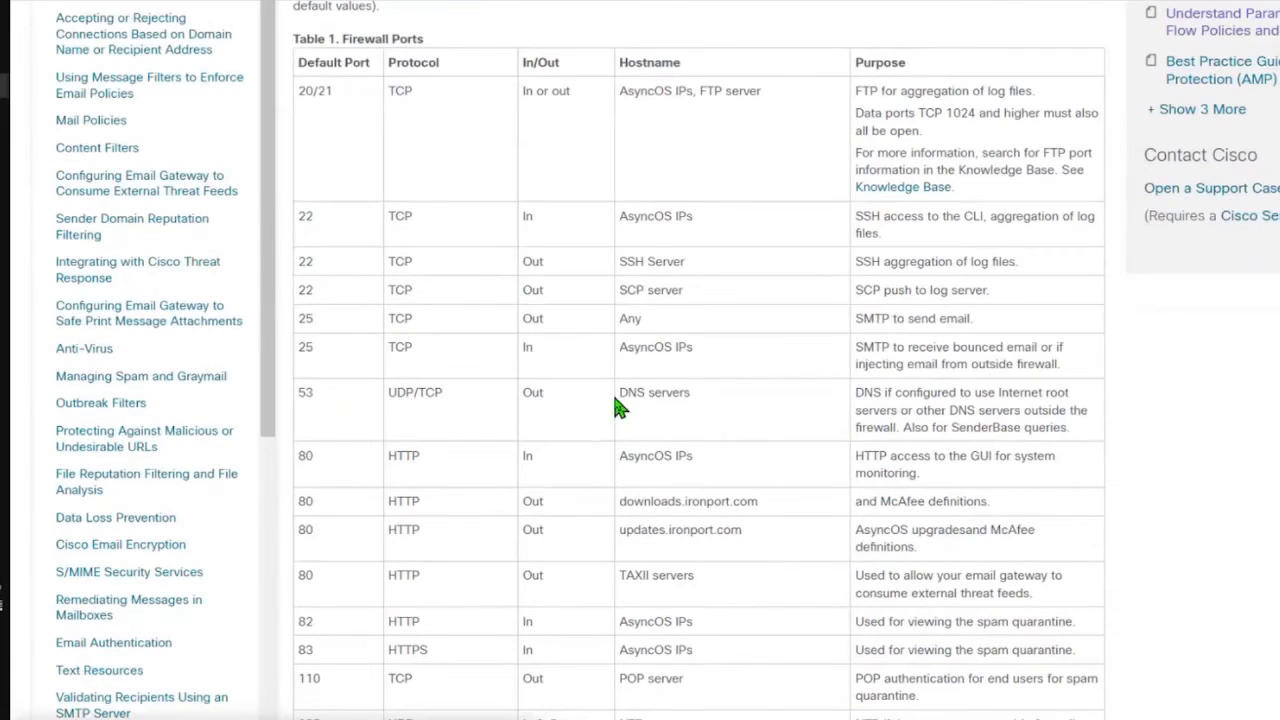
Examine the Firewall Ports table in the Cisco email gateway user guide, covering ports, protocols, directions, hostnames and purposes.
scroll(612, 391, "down", 4)
scroll(577, 470, "down", 2)
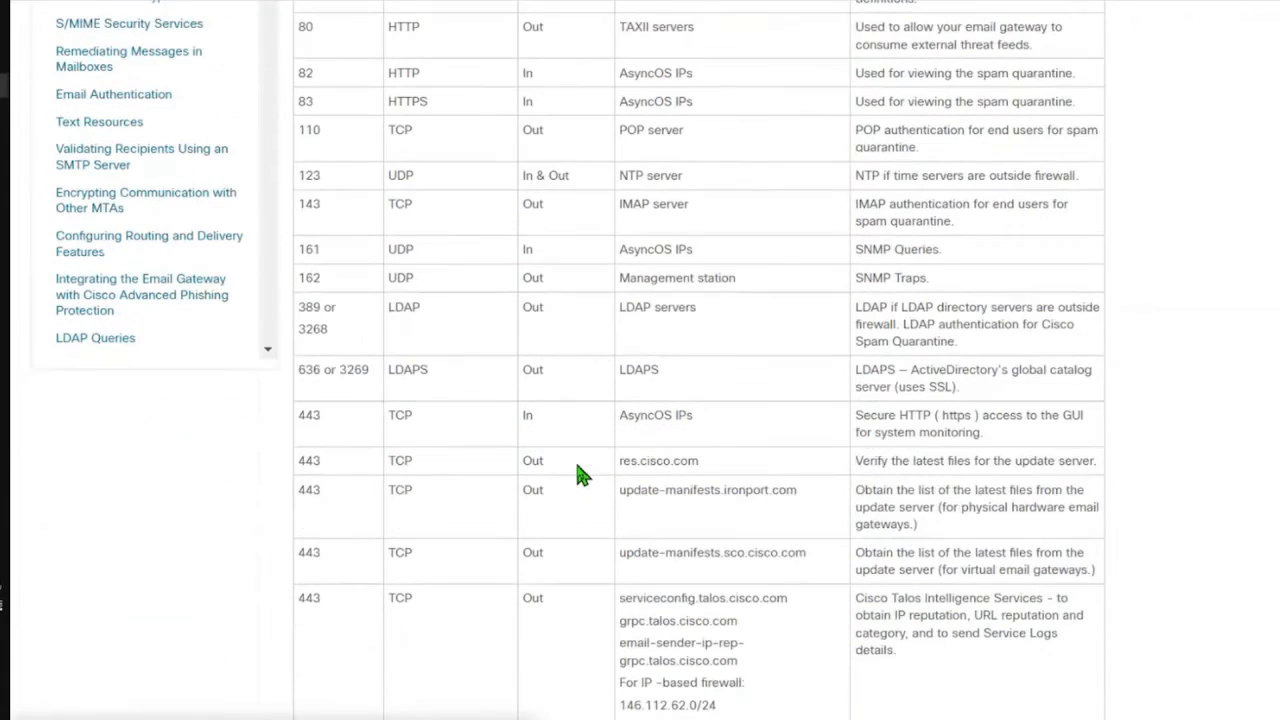
scroll(466, 451, "down", 3)
scroll(461, 467, "down", 1)
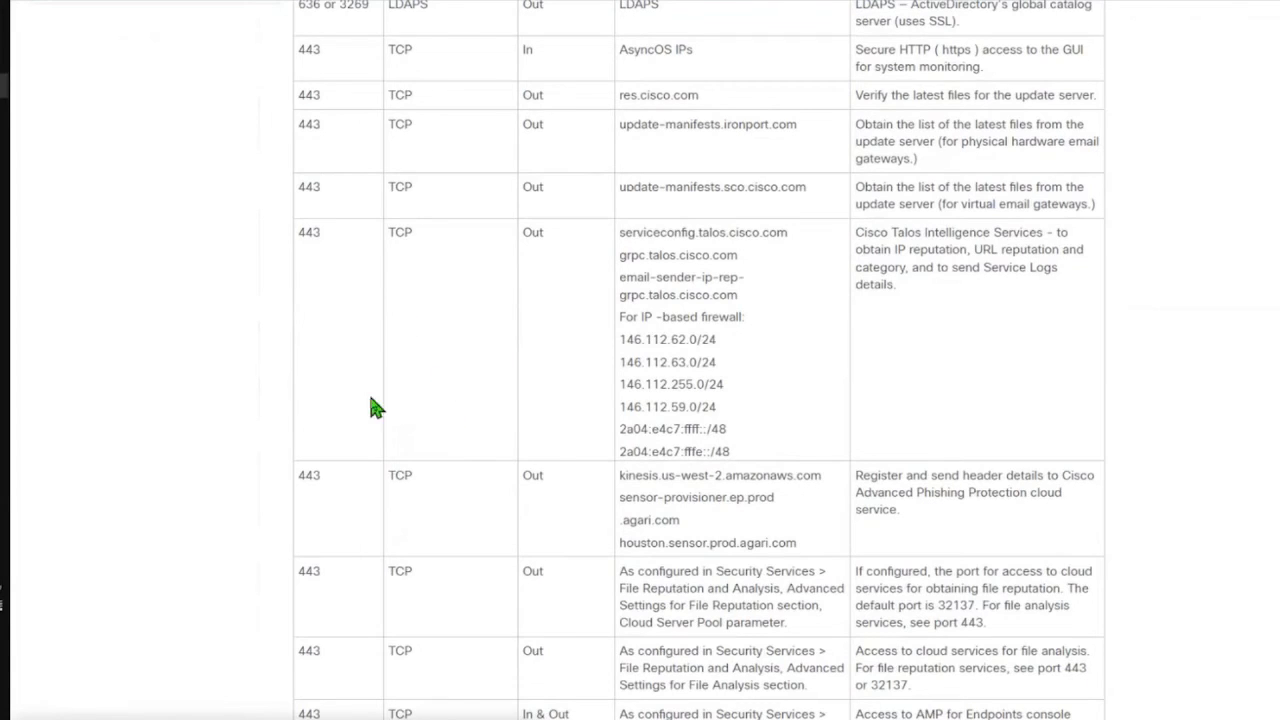
scroll(409, 429, "down", 10)
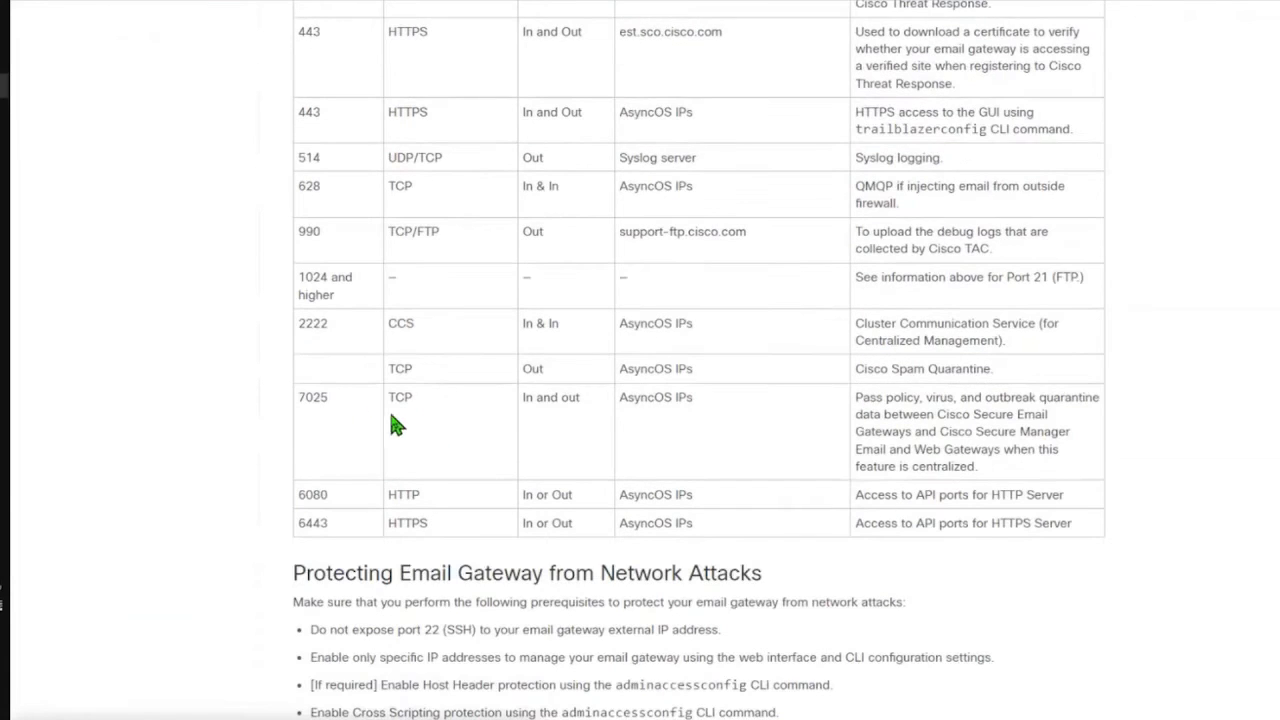
scroll(343, 391, "up", 5)
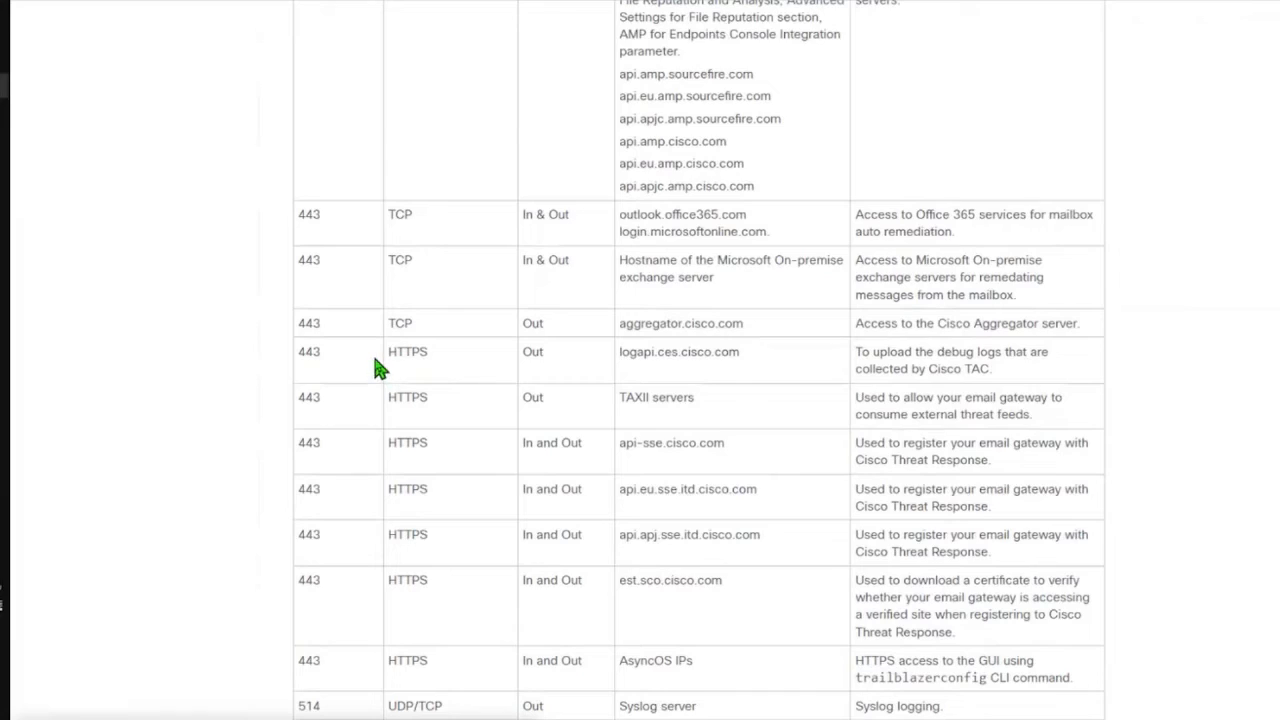
scroll(380, 355, "up", 12)
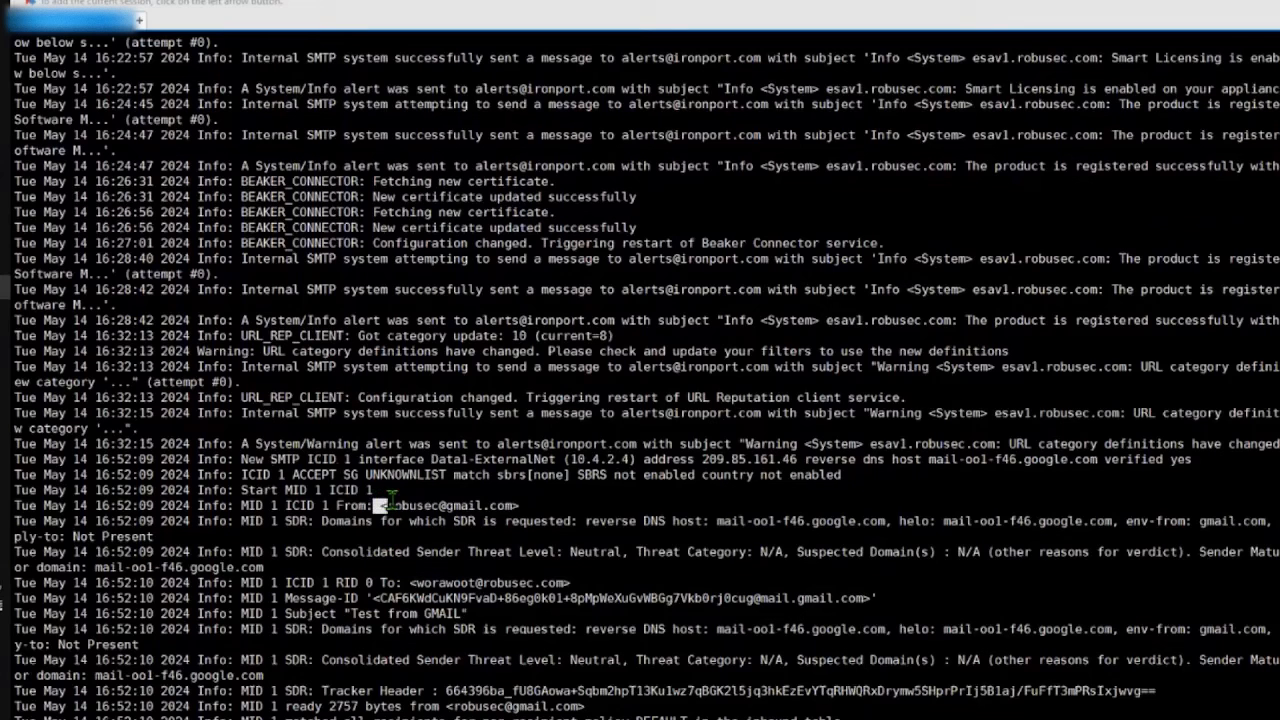
In the gateway's terminal session, examine the mail log entries for the incoming message with subject Test from GMAIL.
left_click_drag(374, 505, 808, 527)
left_click(834, 531)
left_click_drag(497, 552, 570, 584)
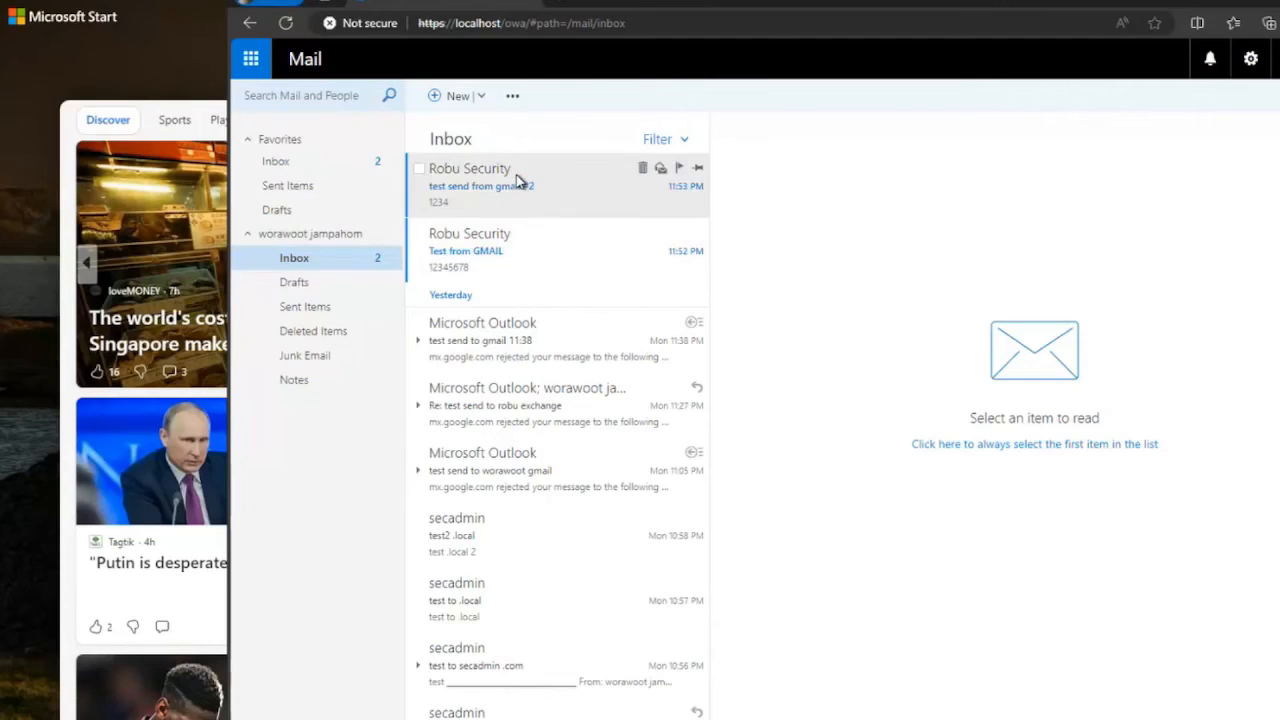
In the Outlook on the web inbox, read the received messages "test send from gmail #2" and "Test from GMAIL".
left_click(518, 182)
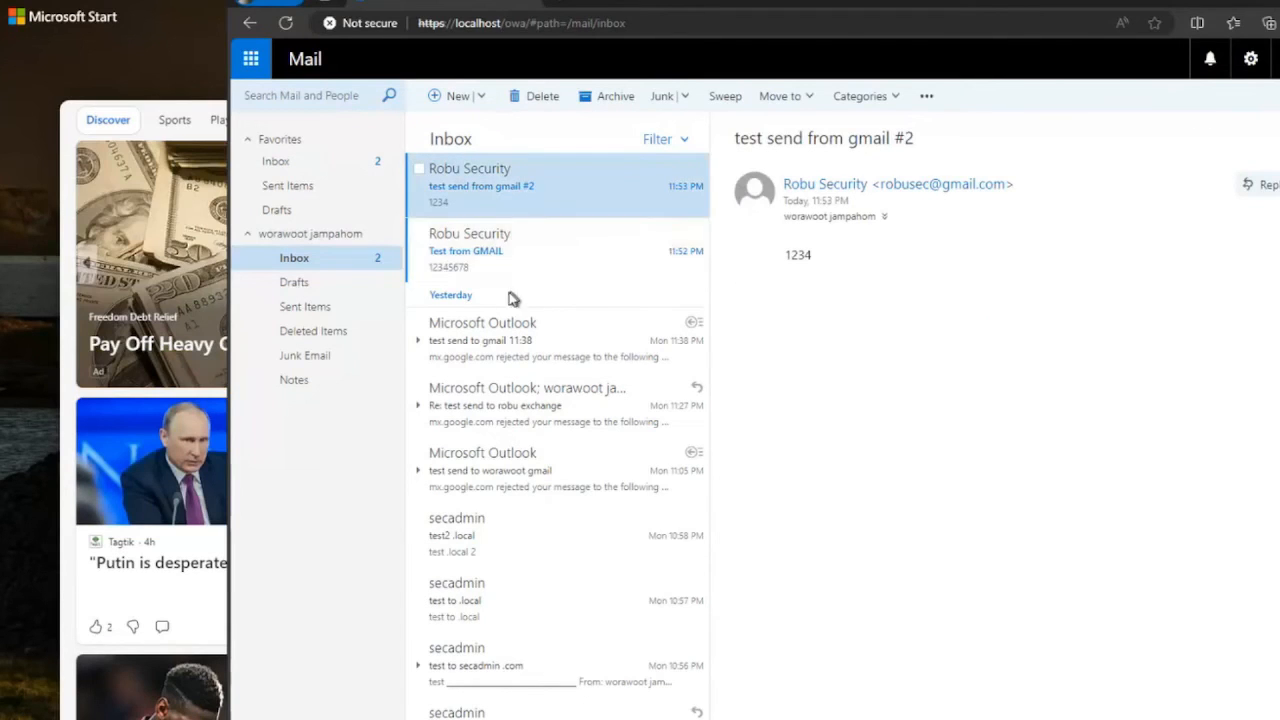
left_click(494, 240)
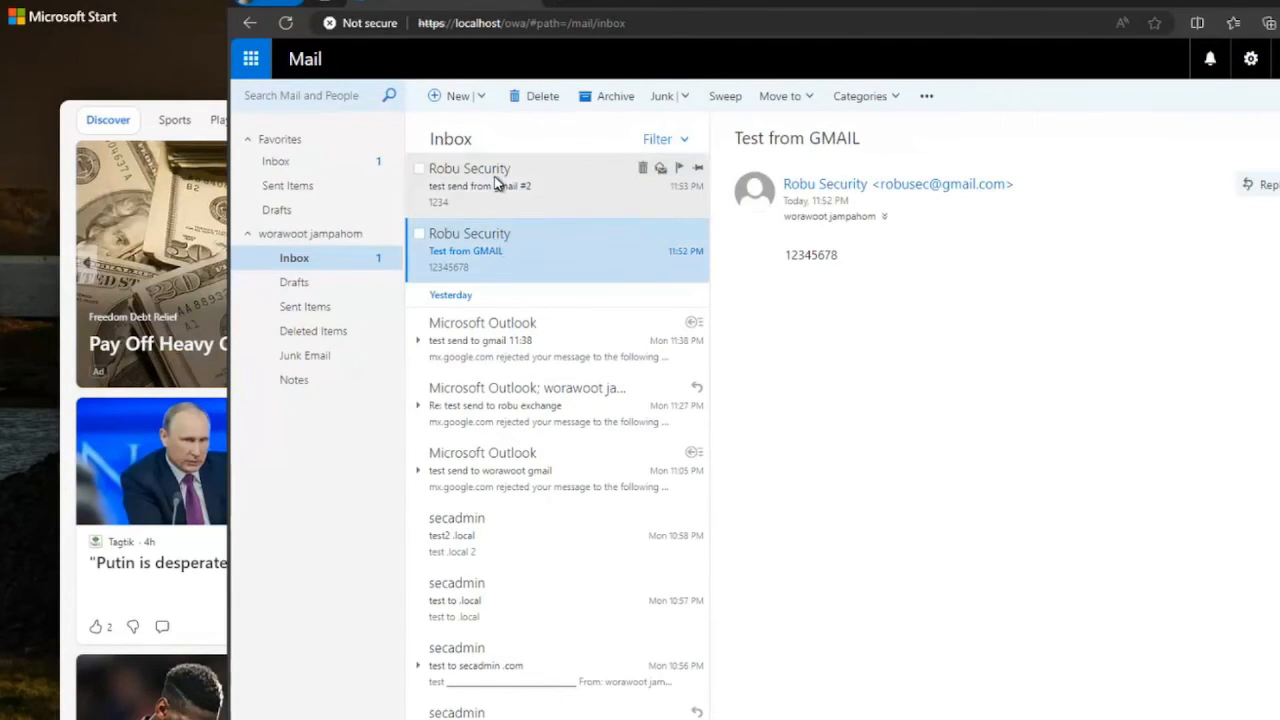
left_click(494, 180)
left_click(500, 240)
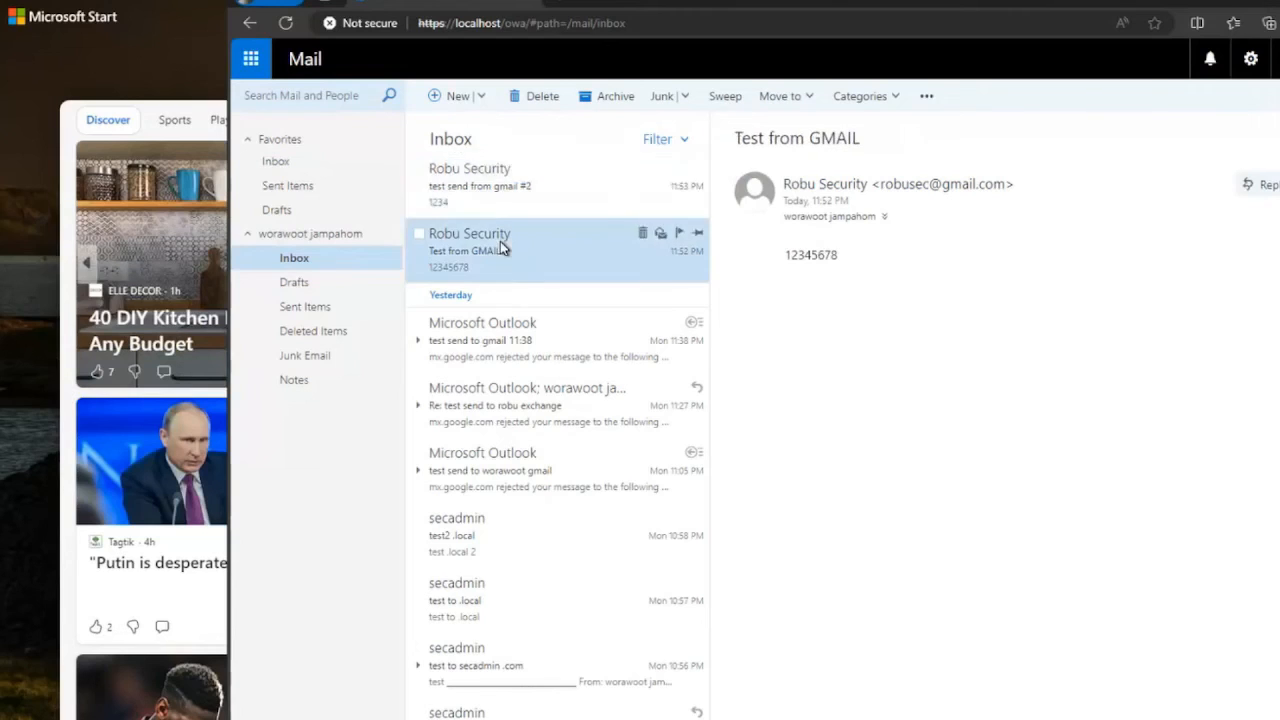
left_click(500, 178)
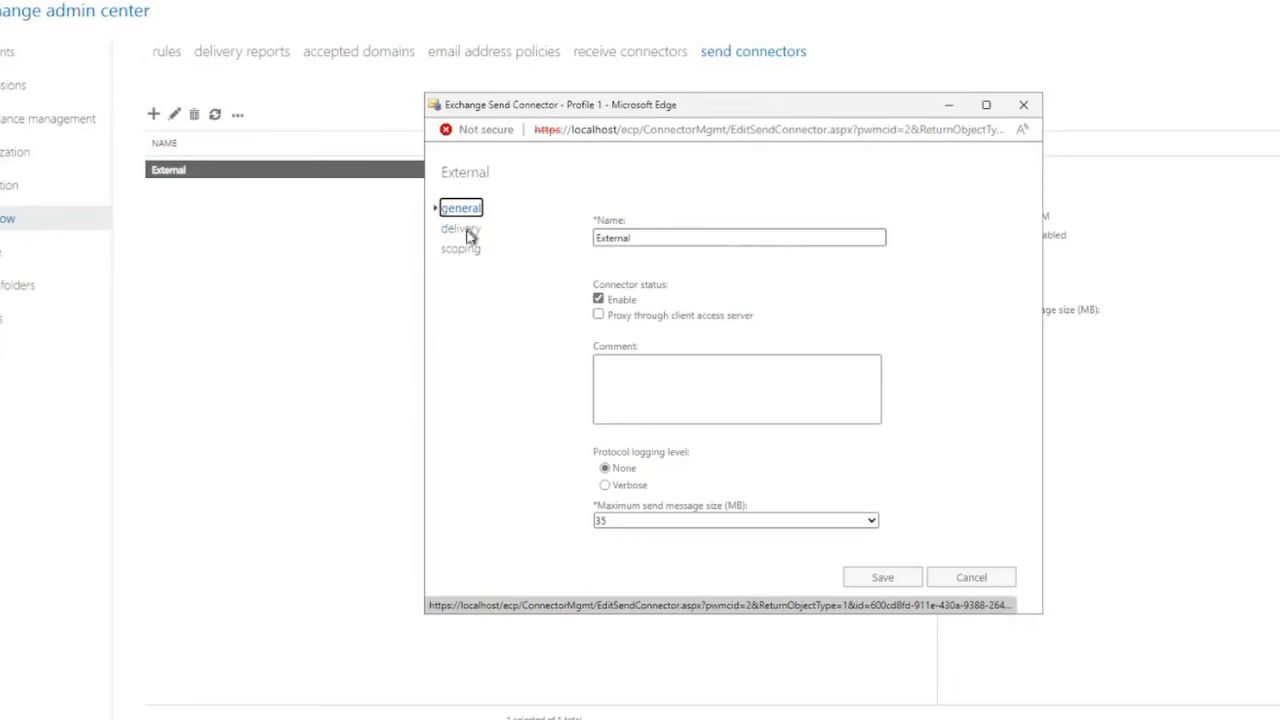
In the Exchange admin center, route the External send connector's mail through smart host 10.4.2.4 and save the connector.
left_click(468, 232)
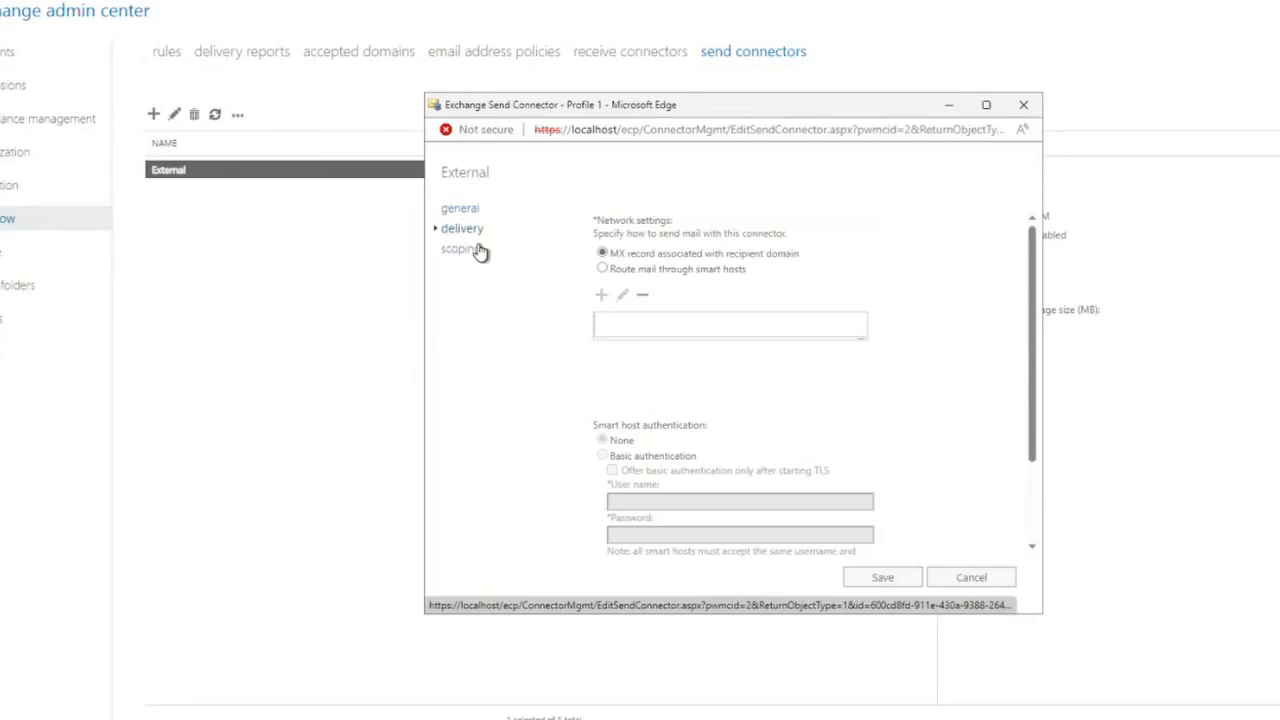
left_click(602, 268)
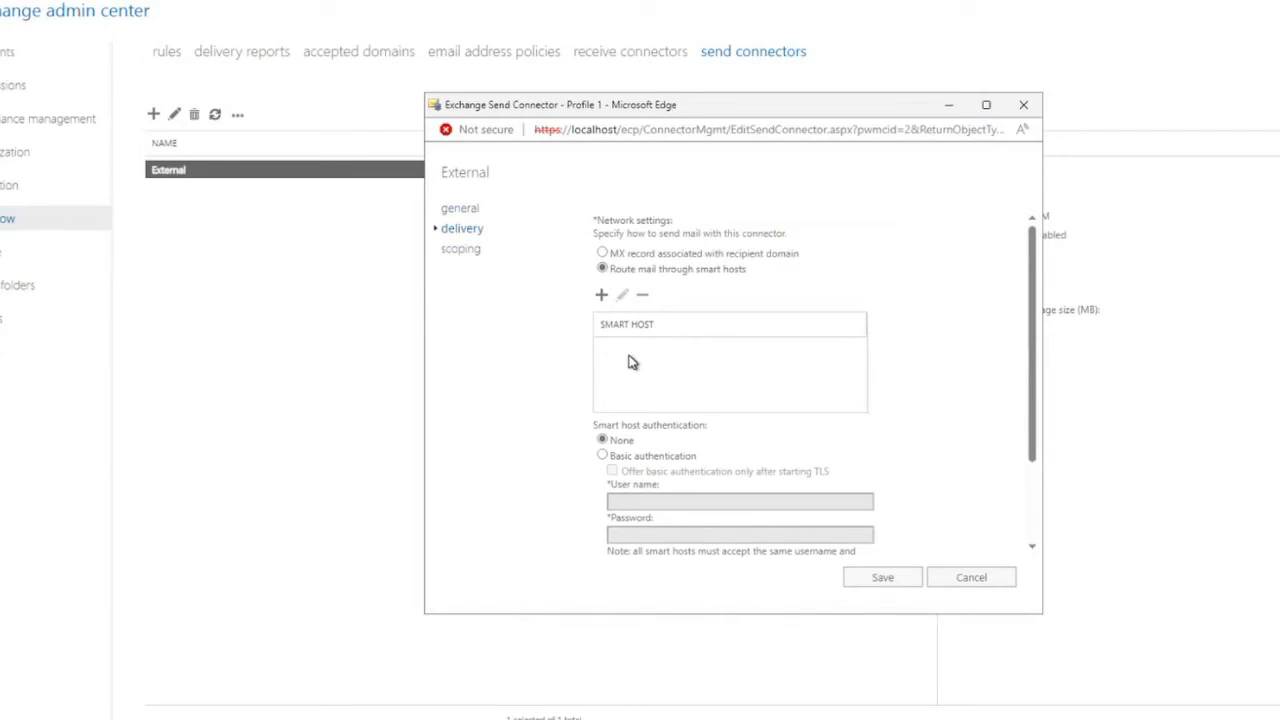
left_click(602, 296)
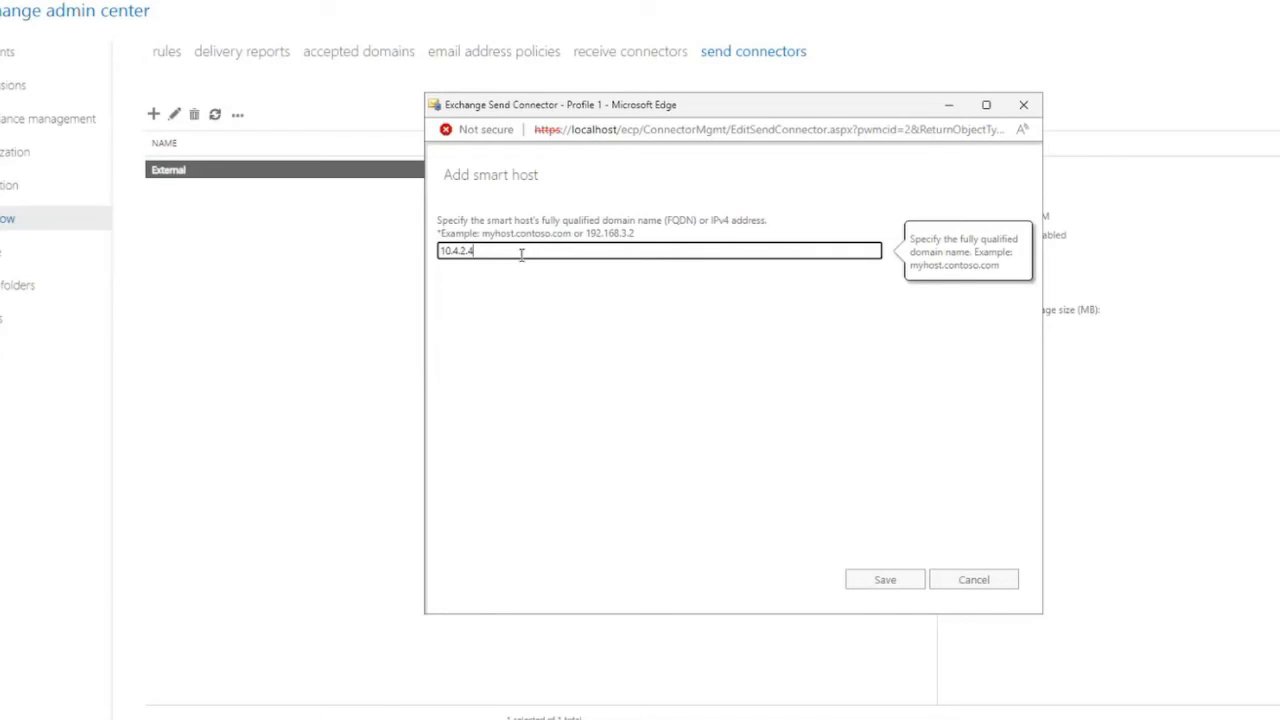
left_click(886, 580)
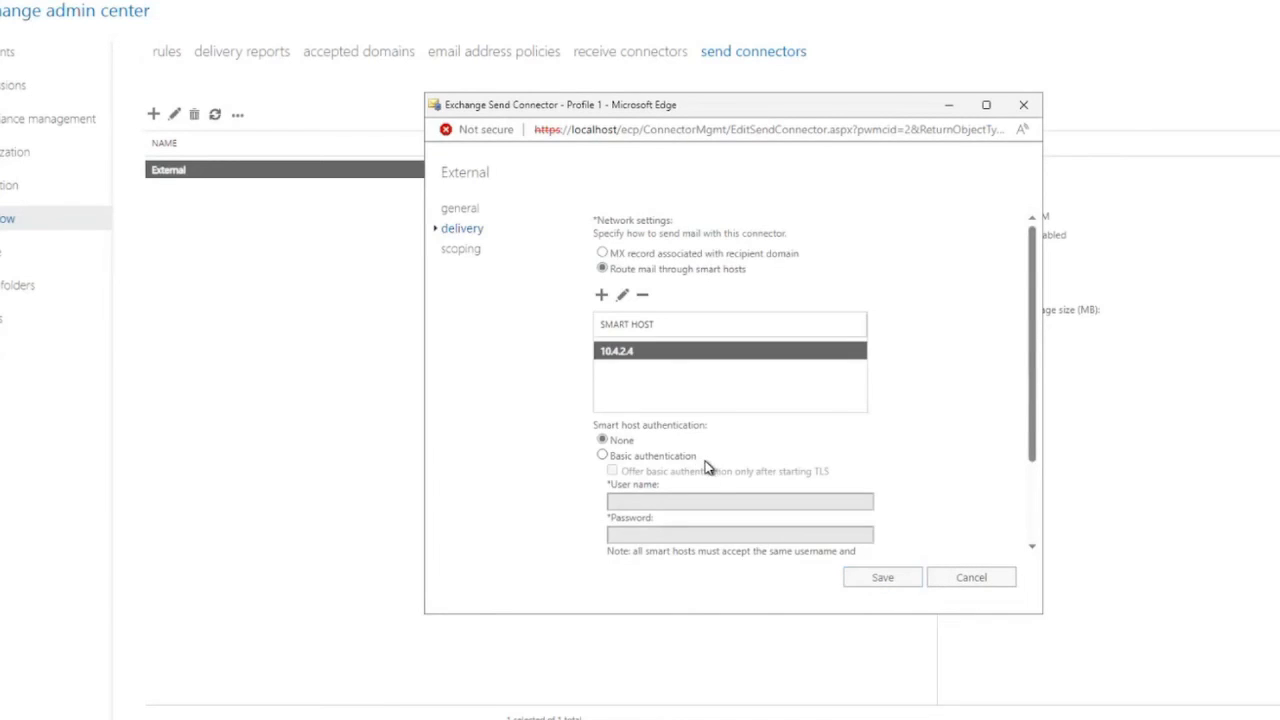
left_click(892, 578)
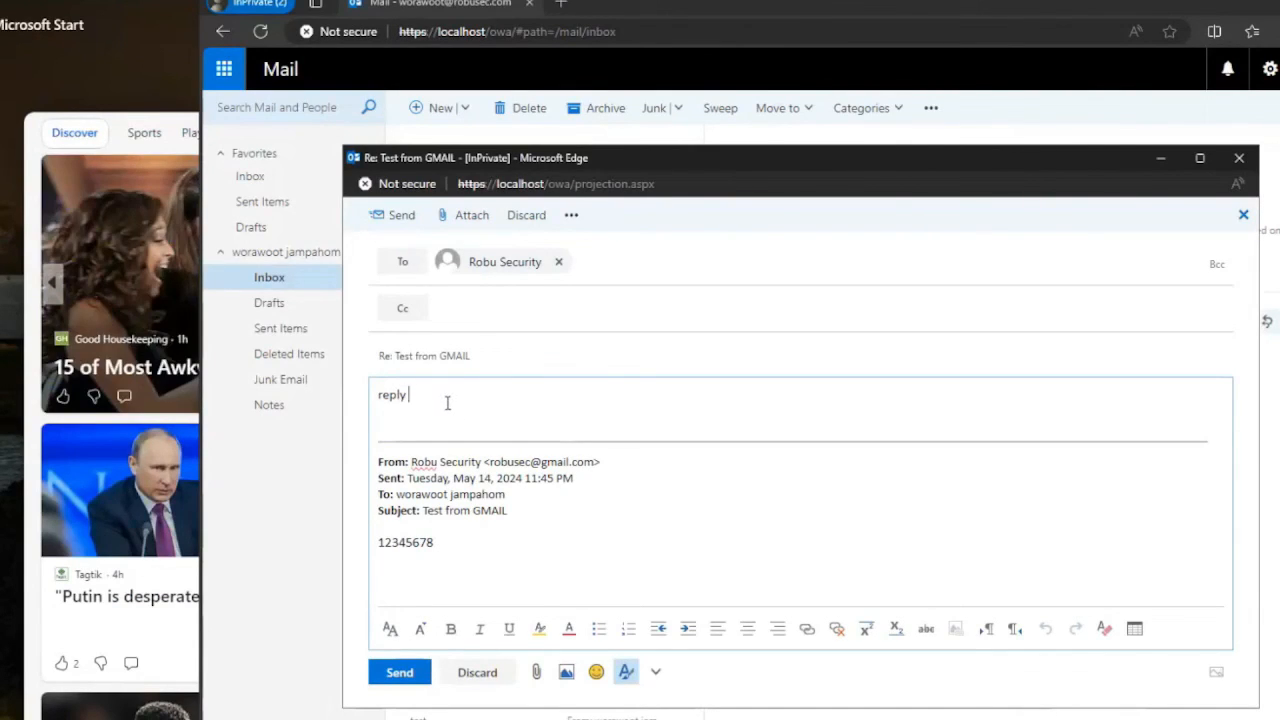
Send "reply #1" in answer to the Test from GMAIL message in Outlook on the web and examine its entries in the gateway's mail log.
type("1")
left_click(381, 678)
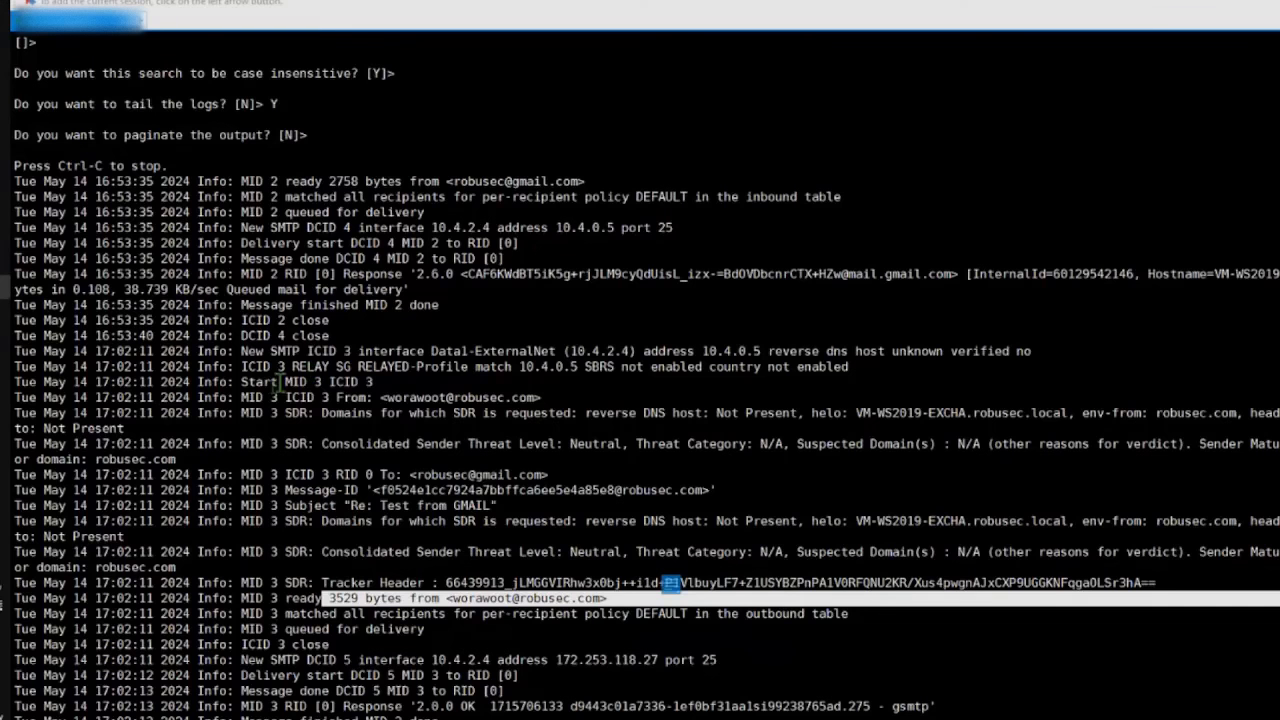
left_click_drag(162, 397, 447, 676)
left_click(382, 467)
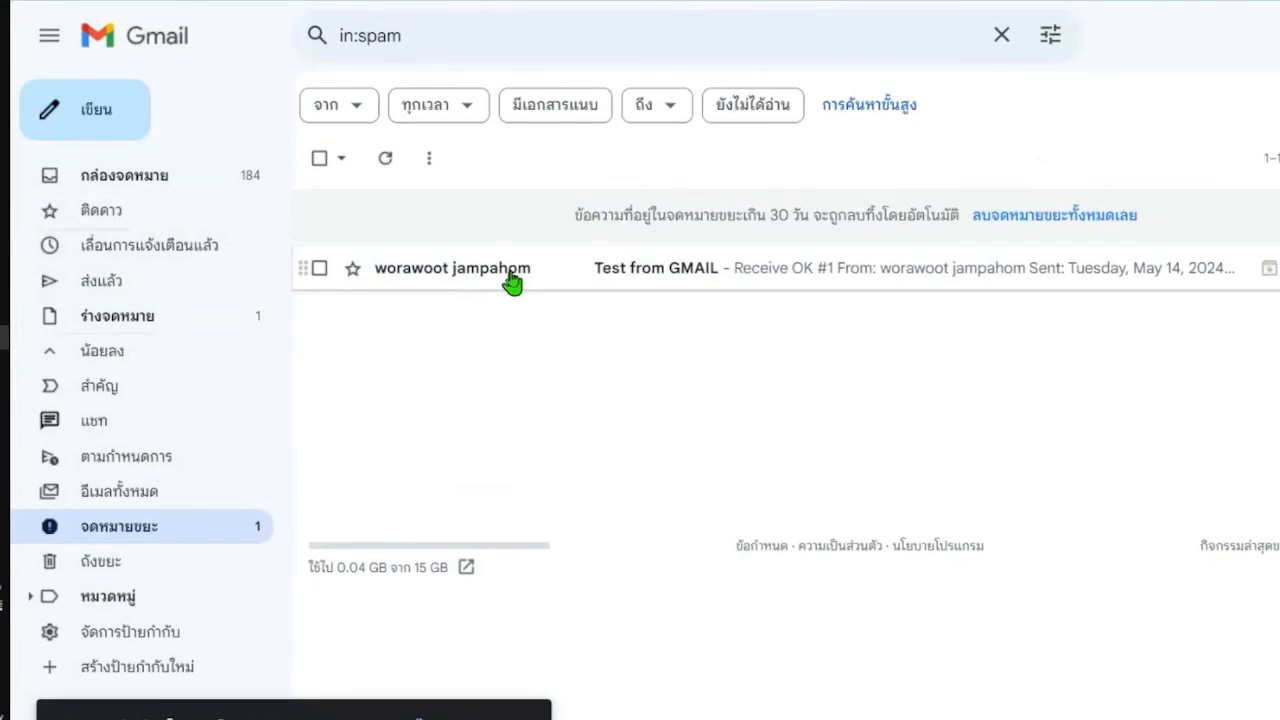
In Gmail, open the Test from GMAIL message in the spam folder and report it as not spam.
left_click(511, 280)
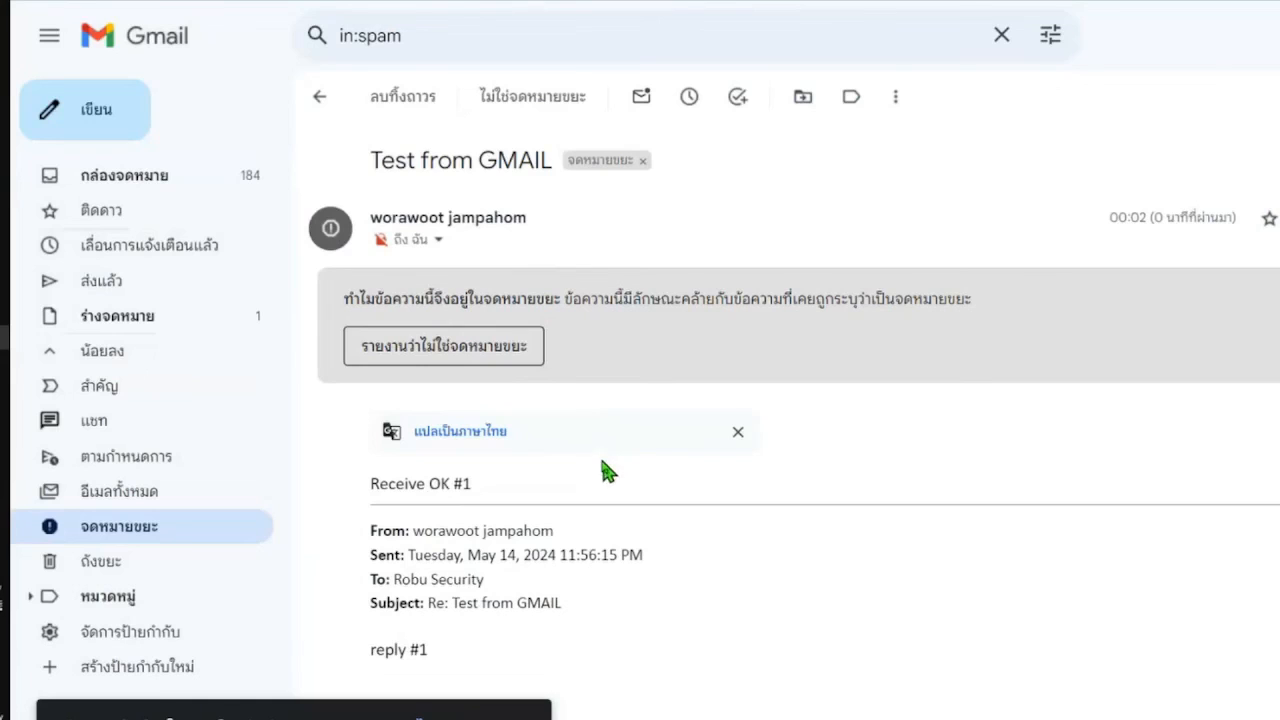
left_click(500, 352)
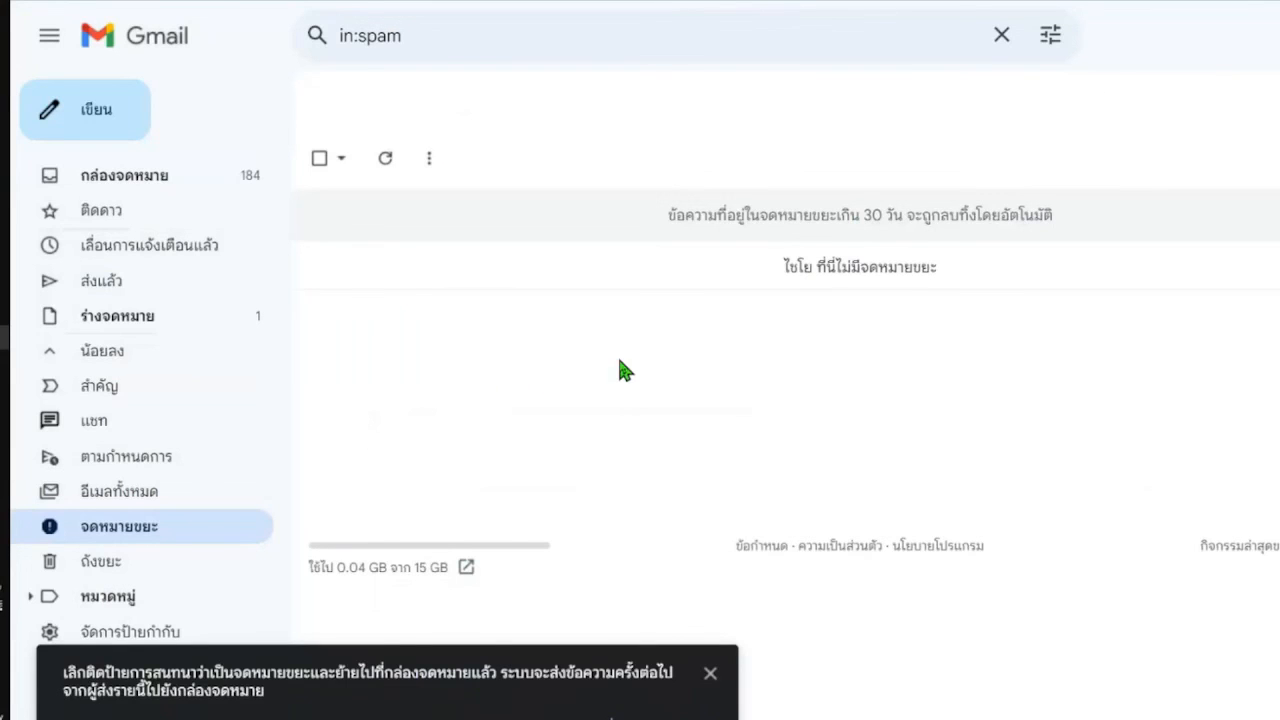